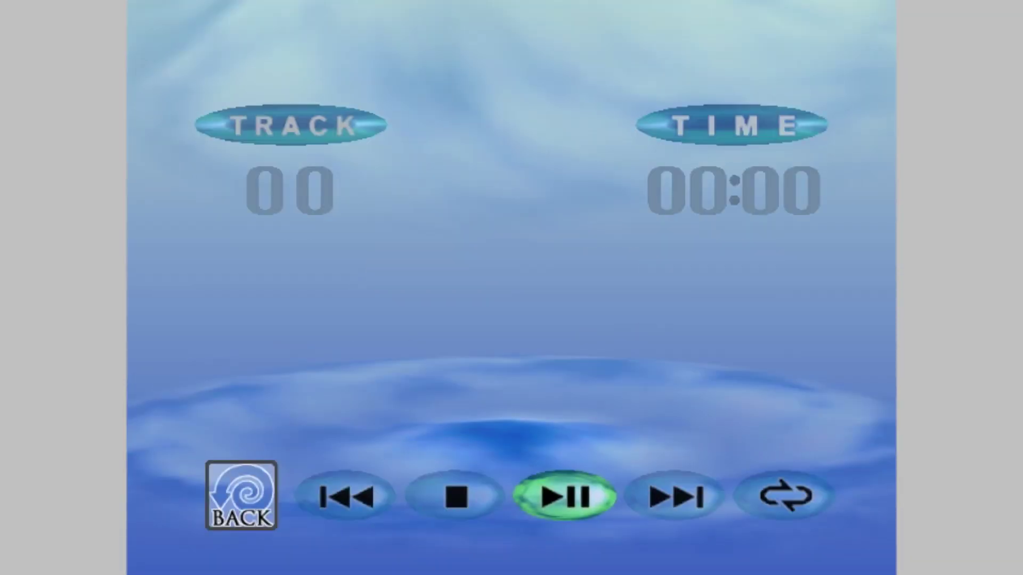
Look through the Dreamcast music player controls and the Stereo and Mono audio output choices.
{"action": "key", "text": "Left"}
{"action": "key", "text": "Left"}
{"action": "key", "text": "Left"}
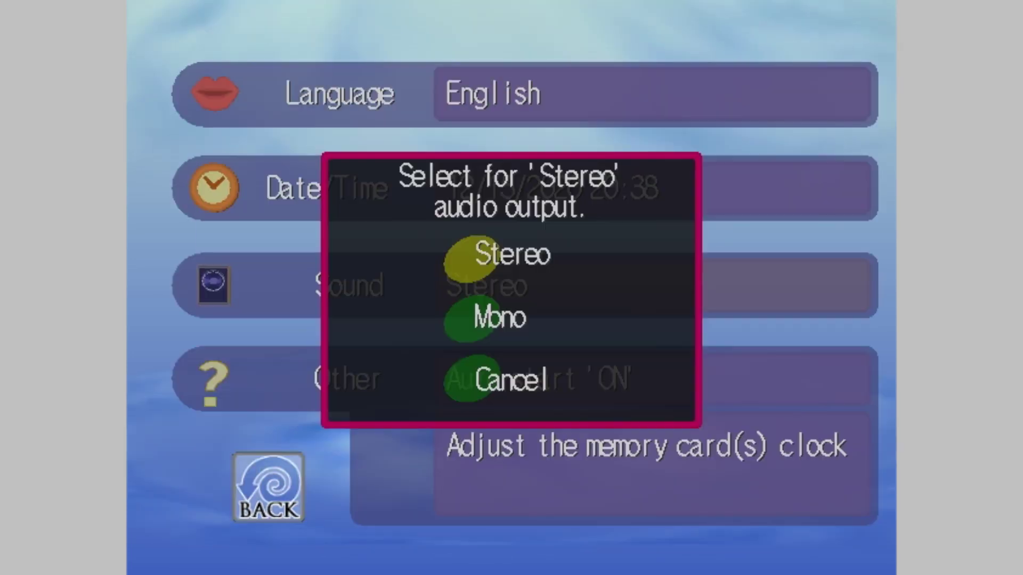
{"action": "key", "text": "Down"}
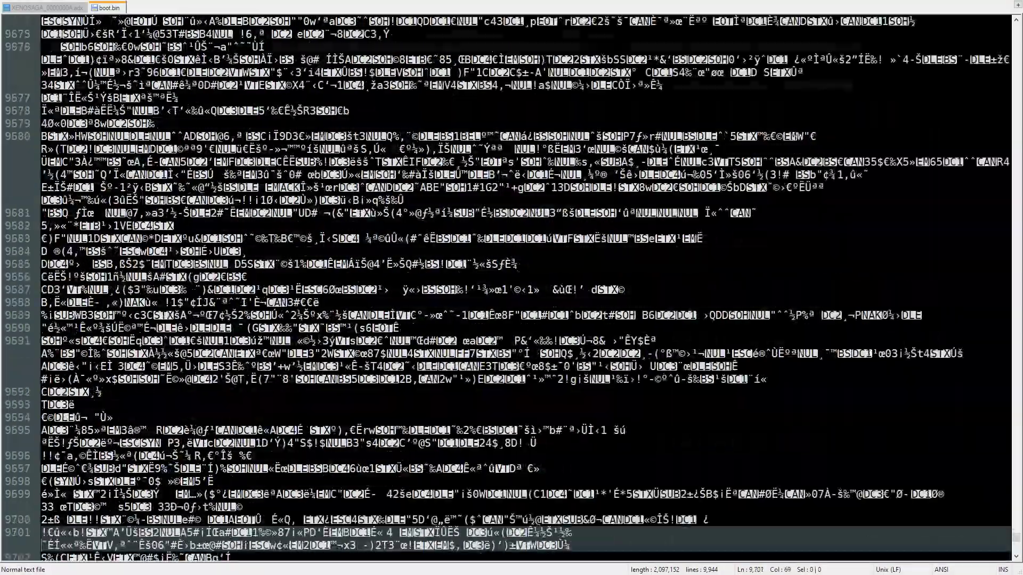
Examine the contents of boot.bin in the text editor, and play its raw waveform in Audacity from about 1:19.
{"action": "scroll", "coordinate": [522, 288], "scroll_direction": "down", "scroll_amount": 15}
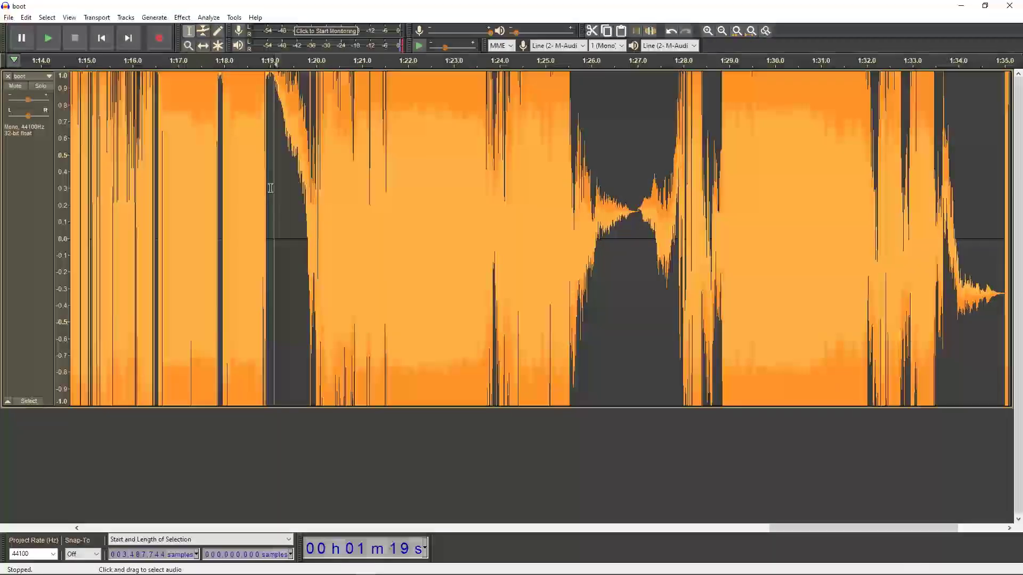
{"action": "key", "text": "space"}
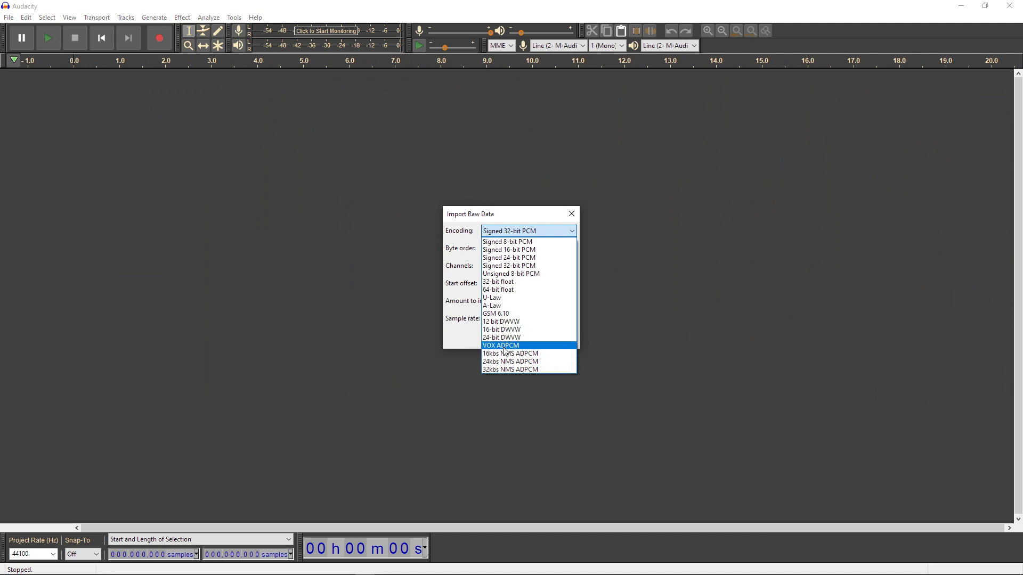
Set the encoding of the raw data import to VOX ADPCM.
{"action": "left_click", "coordinate": [505, 348]}
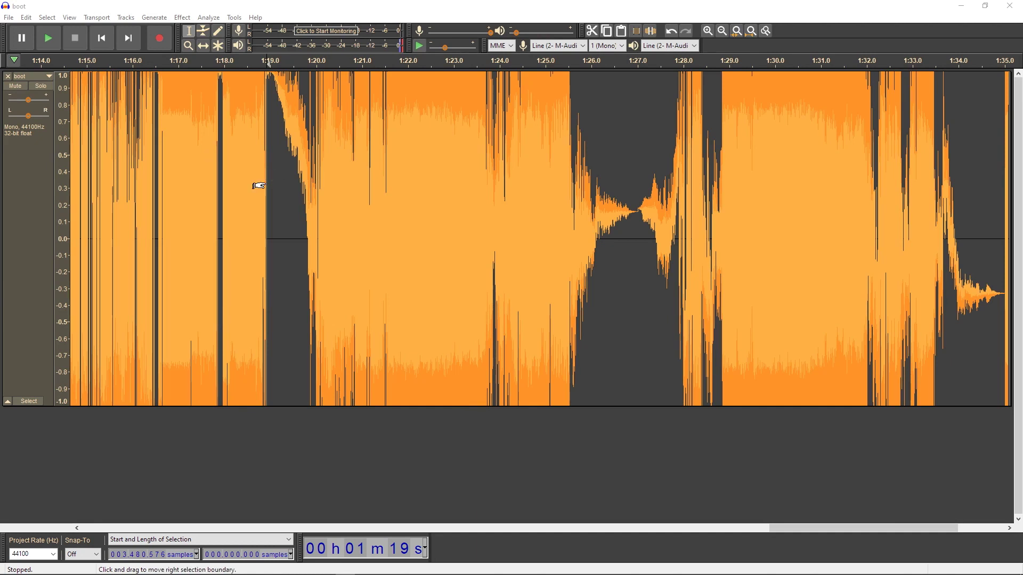
Place the cursor at several points around 1:19 in the boot waveform and play from there.
{"action": "left_click_drag", "start_coordinate": [266, 185], "coordinate": [259, 193]}
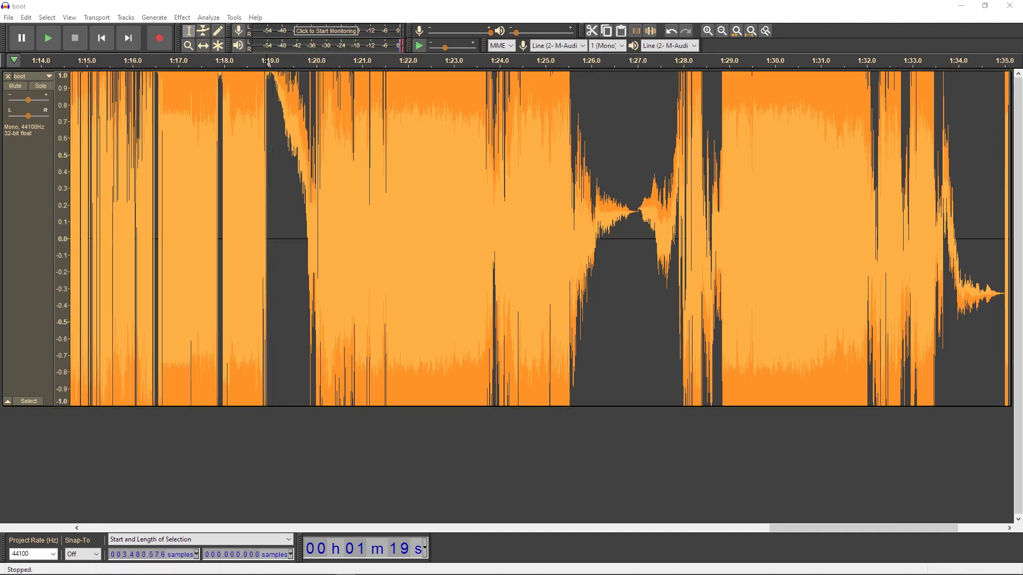
{"action": "left_click", "coordinate": [274, 186]}
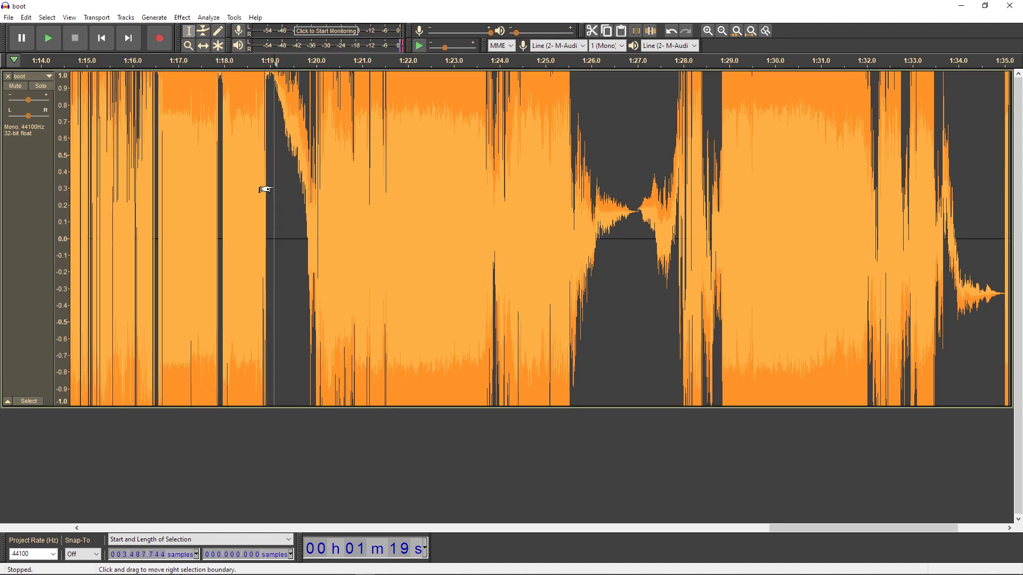
{"action": "key", "text": "space"}
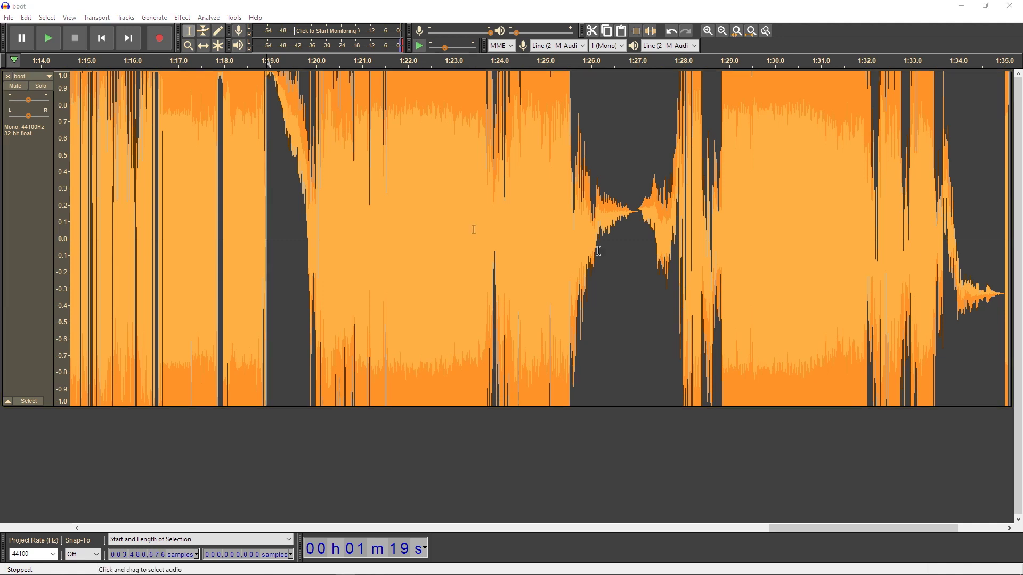
{"action": "left_click", "coordinate": [274, 186]}
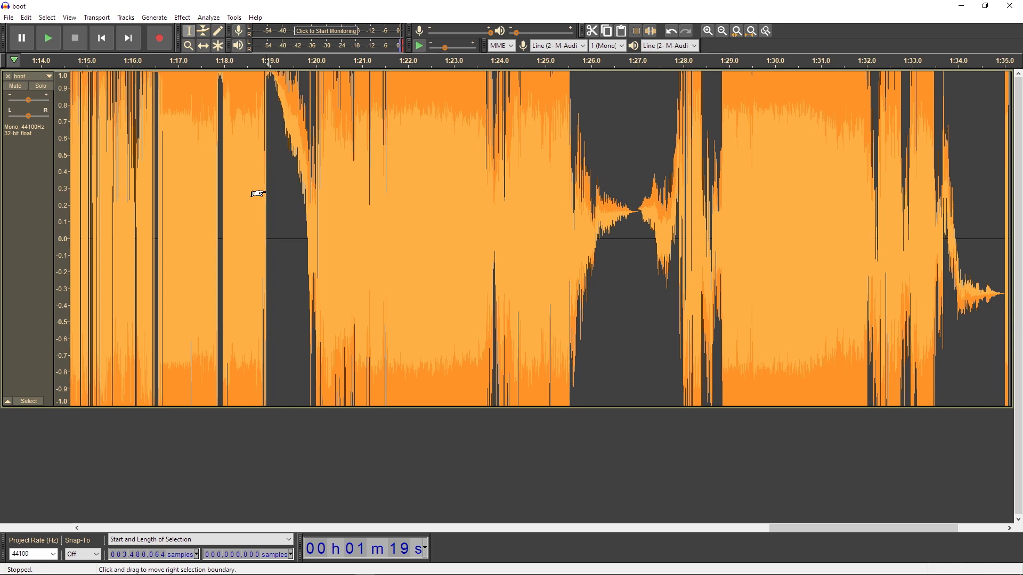
{"action": "key", "text": "space"}
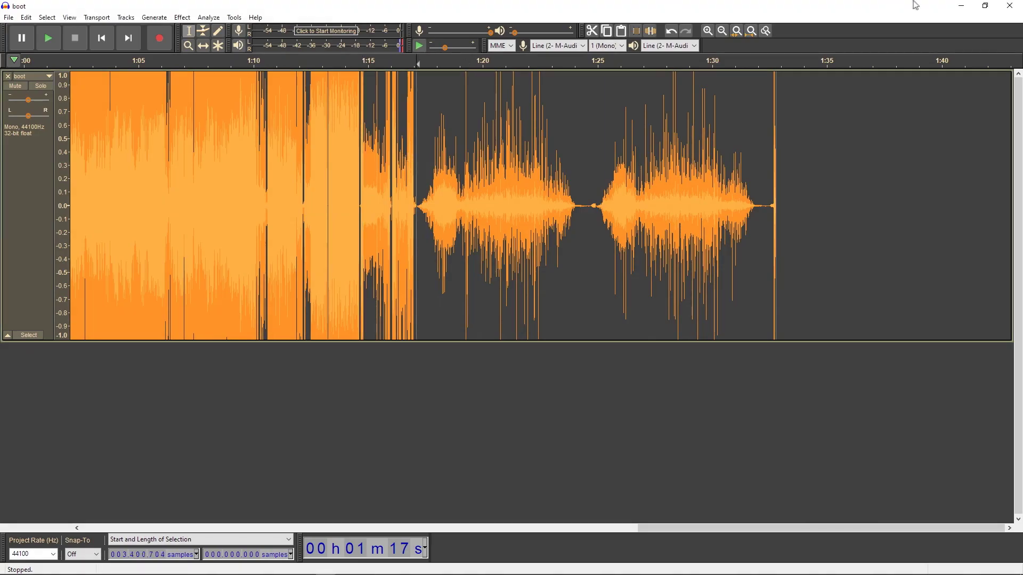
Play the boot audio from about 1:17 and again from about 1:15.
{"action": "key", "text": "space"}
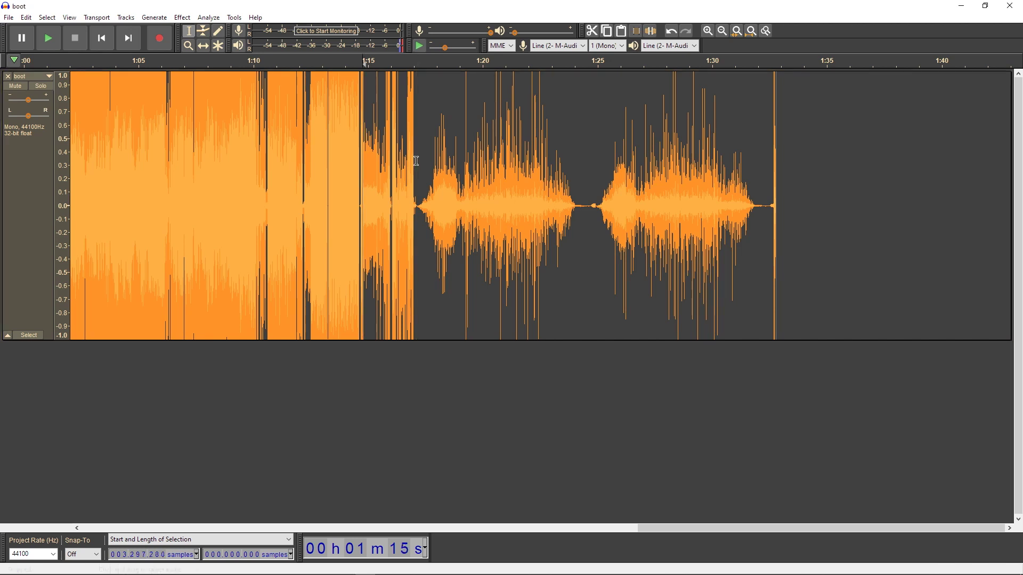
{"action": "key", "text": "space"}
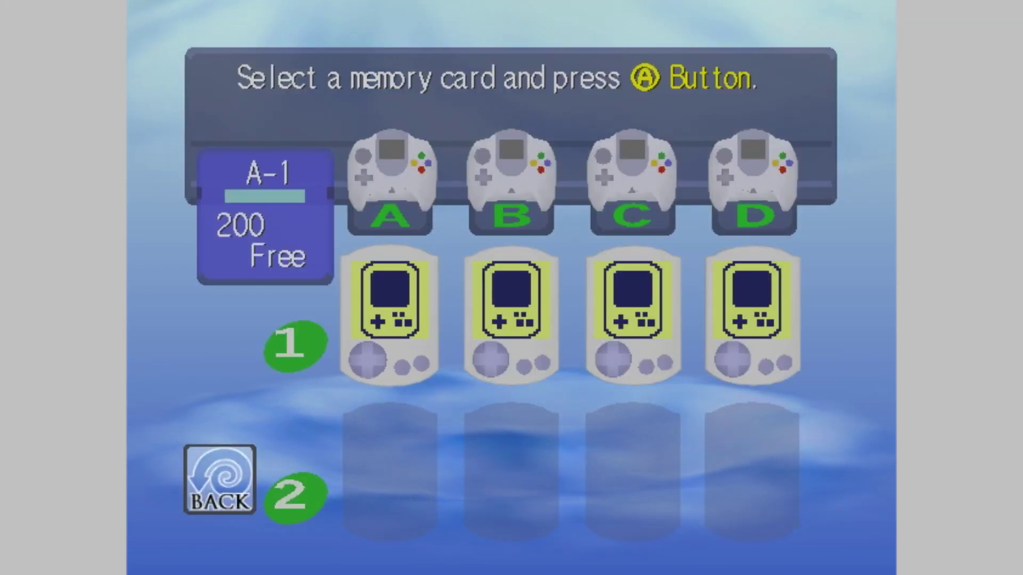
In the Dreamcast file screen, look through memory cards A-1 to D-1 and go back to the main menu.
{"action": "key", "text": "Right"}
{"action": "key", "text": "Right"}
{"action": "key", "text": "Right"}
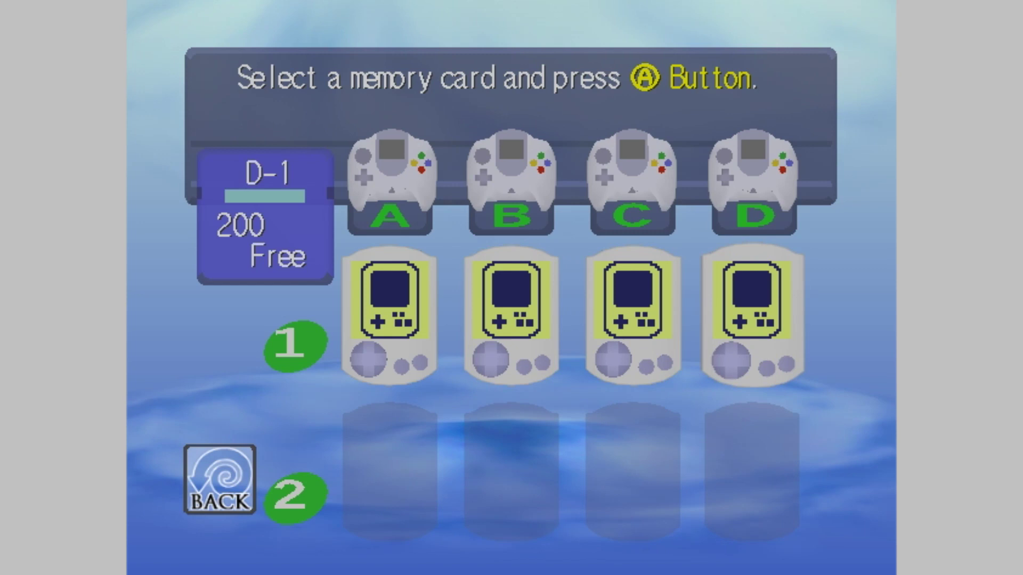
{"action": "key", "text": "Left"}
{"action": "key", "text": "Left"}
{"action": "key", "text": "Left"}
{"action": "key", "text": "Down"}
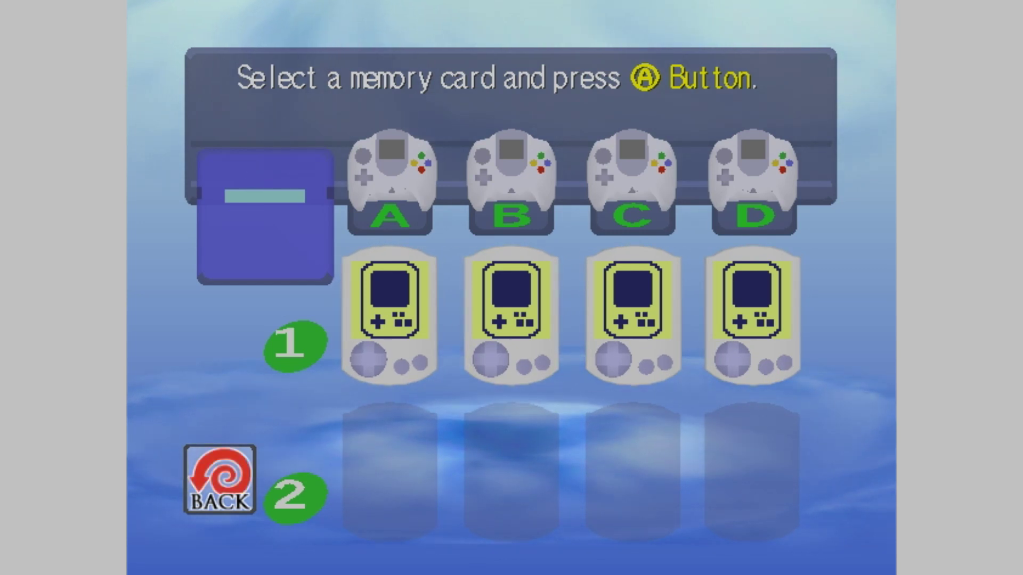
{"action": "key", "text": "Return"}
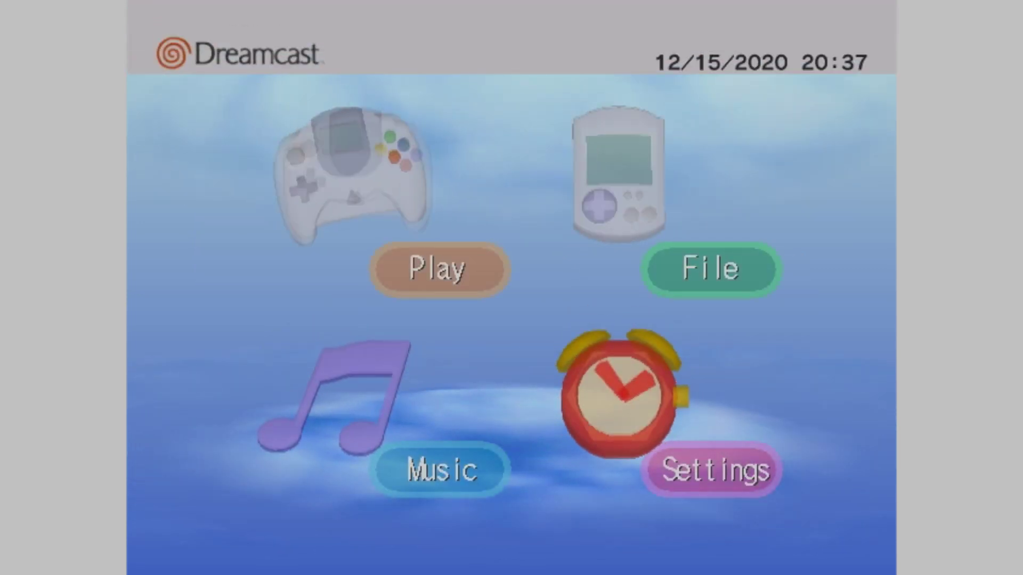
Open the Dreamcast Music player, move through all its playback controls, and return to the main menu.
{"action": "key", "text": "Down"}
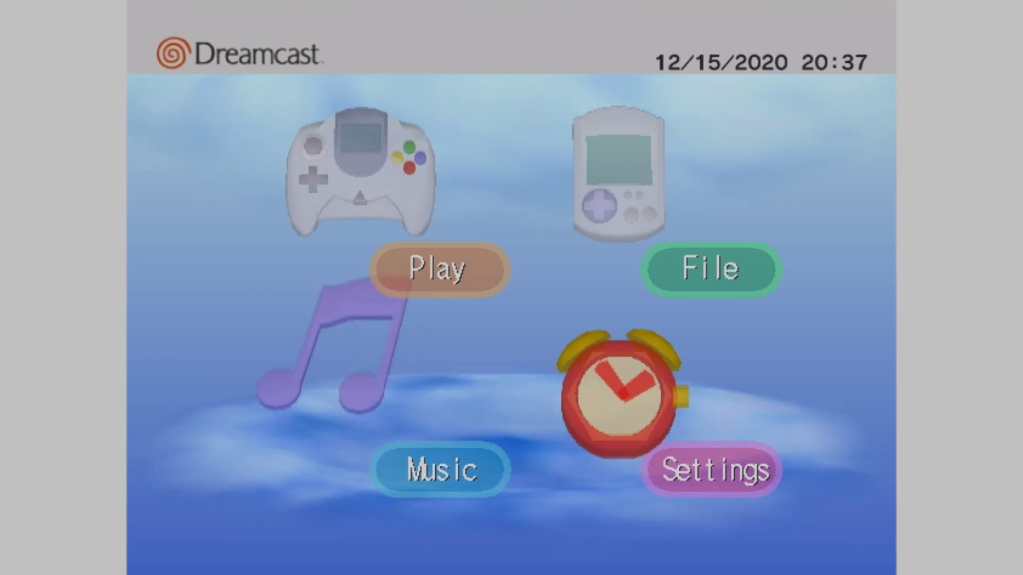
{"action": "key", "text": "Return"}
{"action": "key", "text": "Left"}
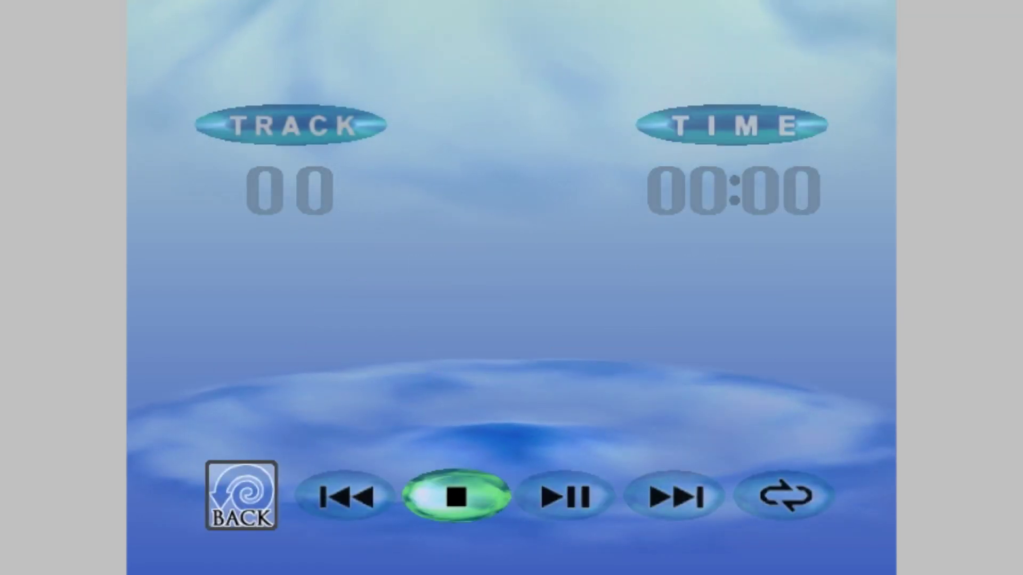
{"action": "key", "text": "Left"}
{"action": "key", "text": "Left"}
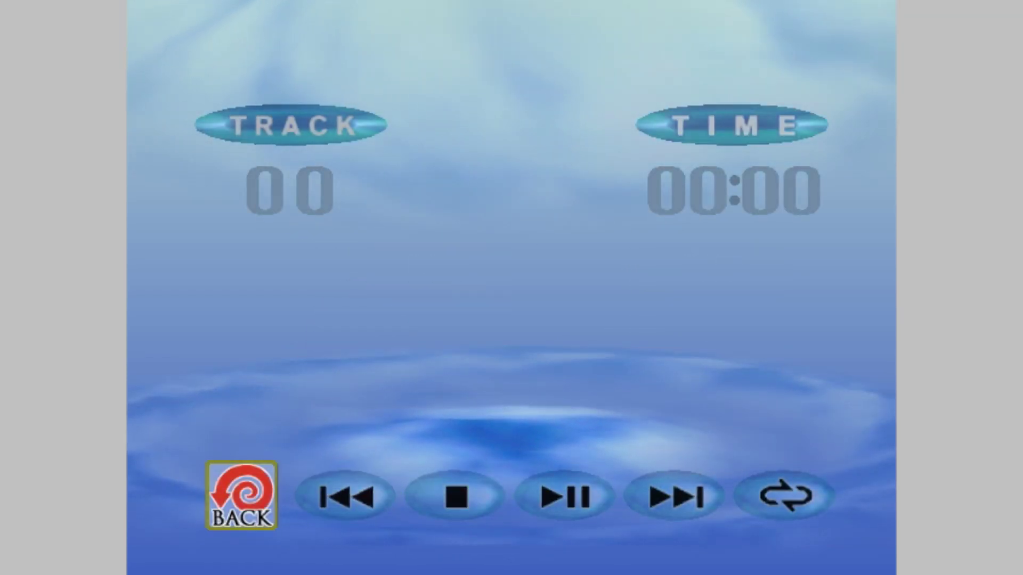
{"action": "key", "text": "Right"}
{"action": "key", "text": "Right"}
{"action": "key", "text": "Right"}
{"action": "key", "text": "Right"}
{"action": "key", "text": "Right"}
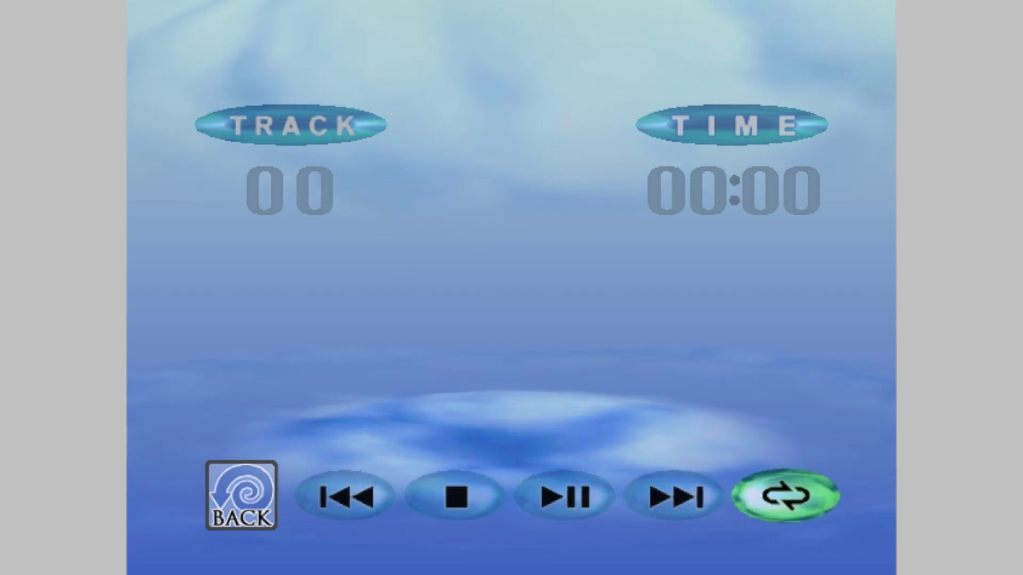
{"action": "key", "text": "Left"}
{"action": "key", "text": "Left"}
{"action": "key", "text": "Left"}
{"action": "key", "text": "Left"}
{"action": "key", "text": "Left"}
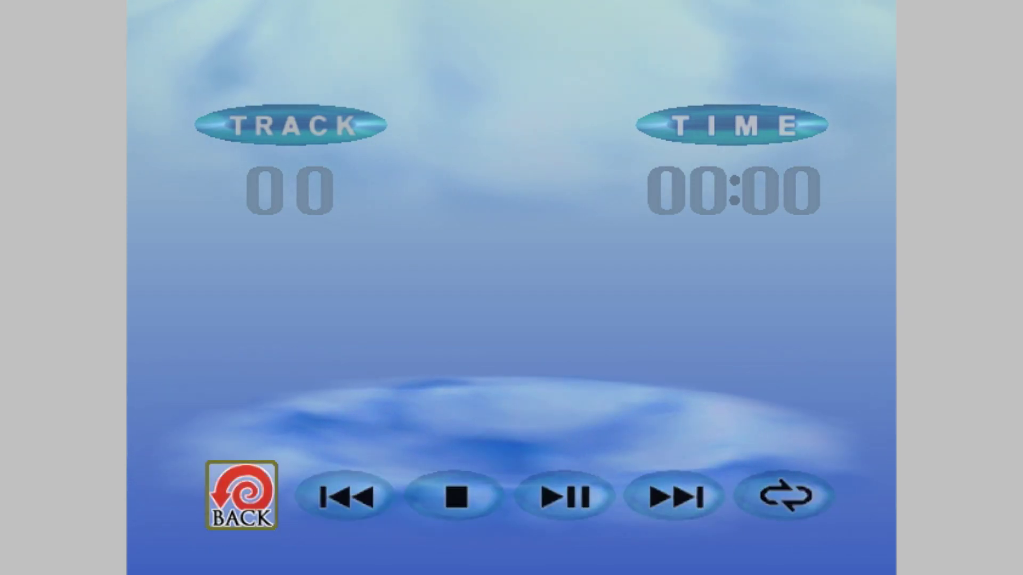
{"action": "key", "text": "Return"}
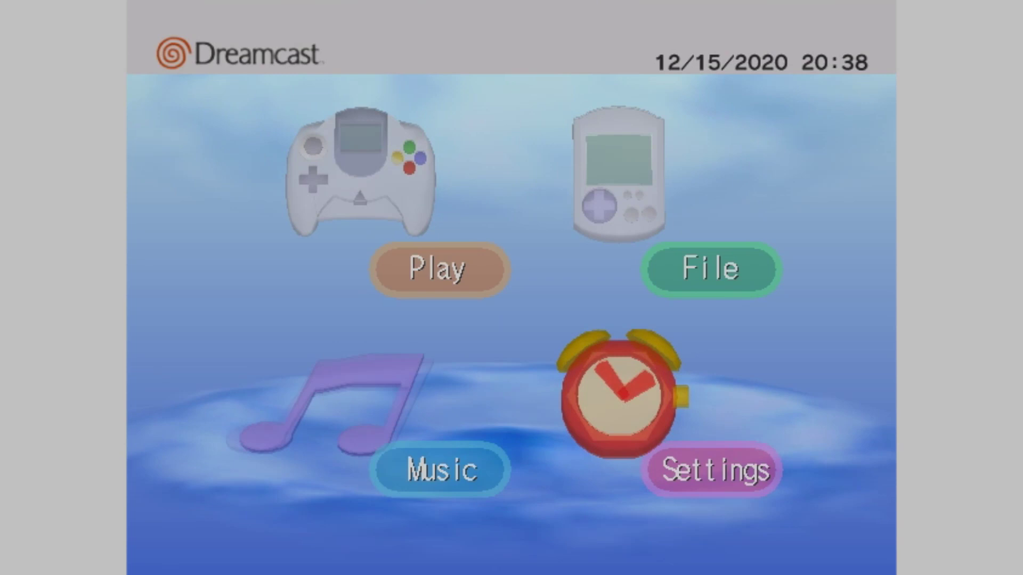
Open the Dreamcast Settings and check the Stereo and Mono sound choices, keeping Stereo.
{"action": "key", "text": "Return"}
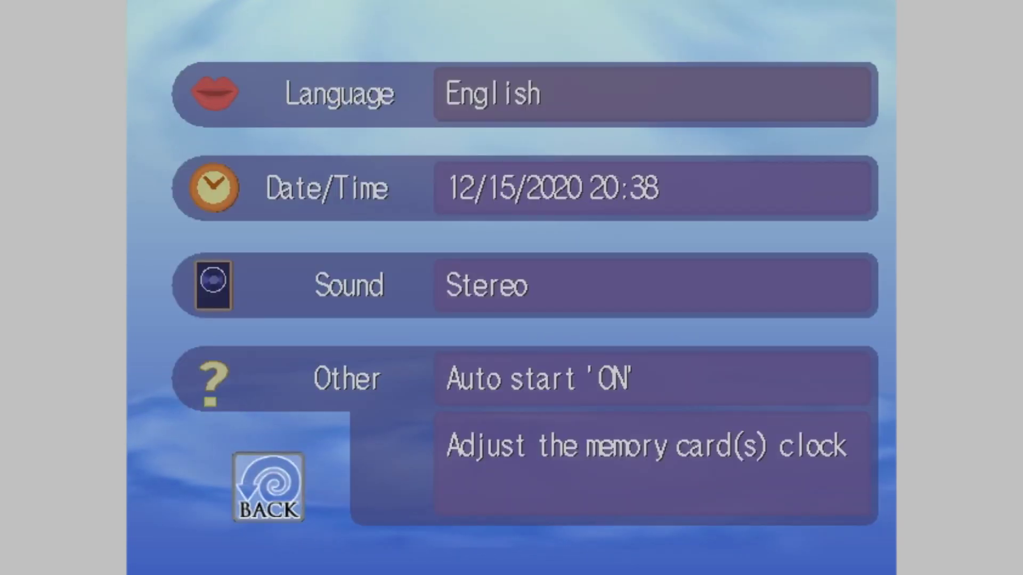
{"action": "key", "text": "Down"}
{"action": "key", "text": "Return"}
{"action": "key", "text": "Down"}
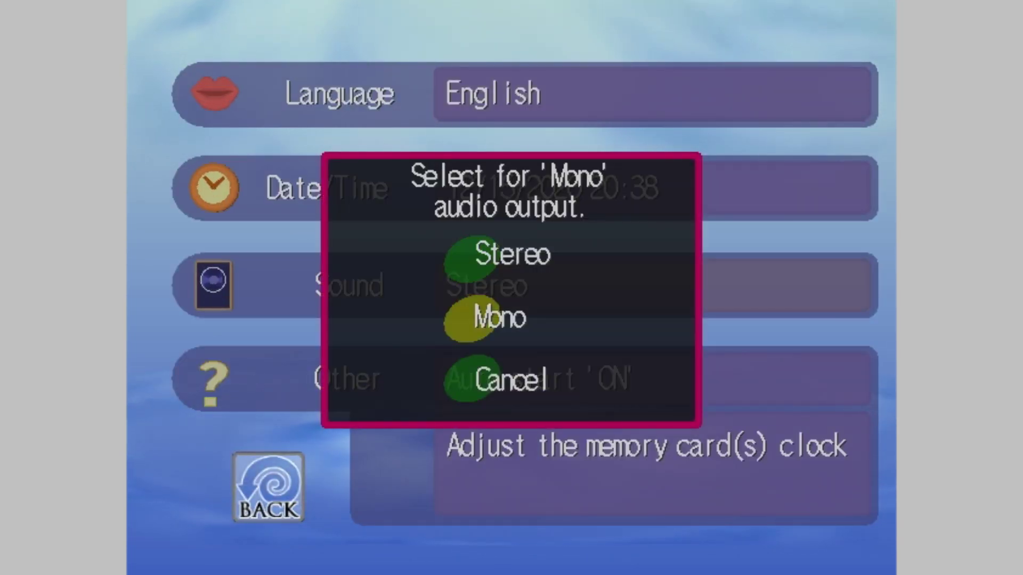
{"action": "key", "text": "Up"}
{"action": "key", "text": "Return"}
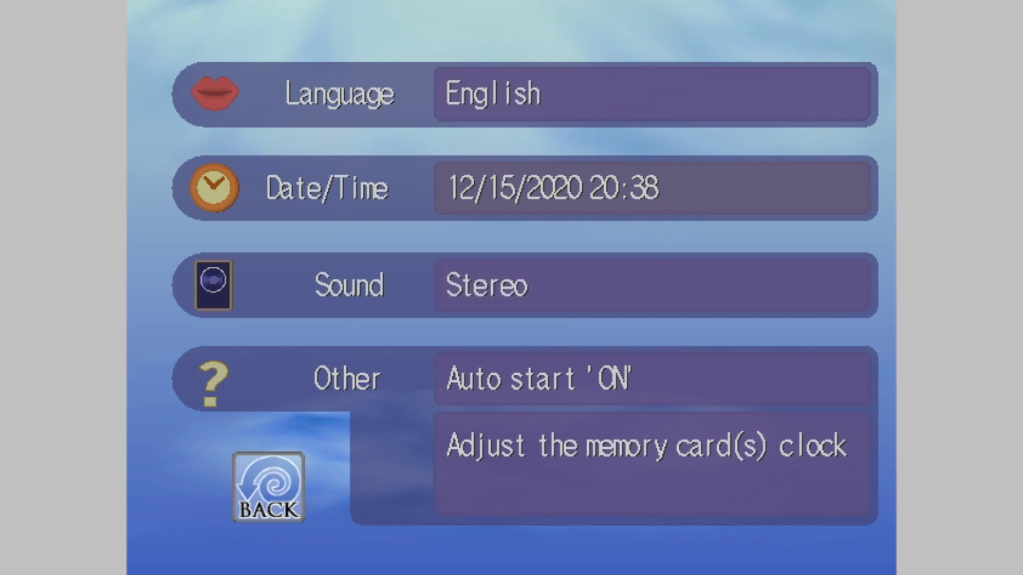
{"action": "key", "text": "Return"}
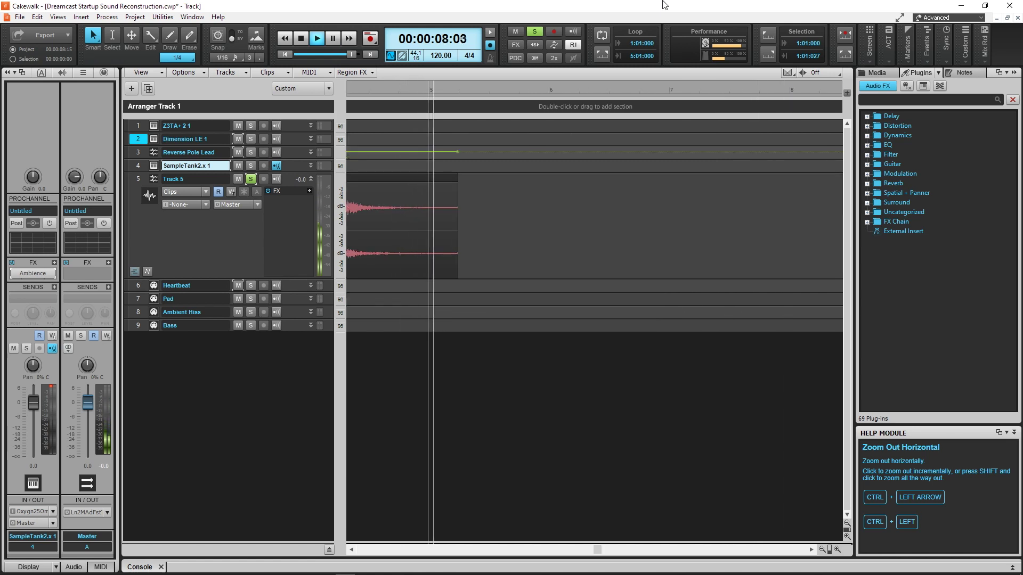
In Cakewalk, turn off solo on Track 5, mute it, and play the reconstructed startup sound.
{"action": "key", "text": "space"}
{"action": "left_click", "coordinate": [251, 180]}
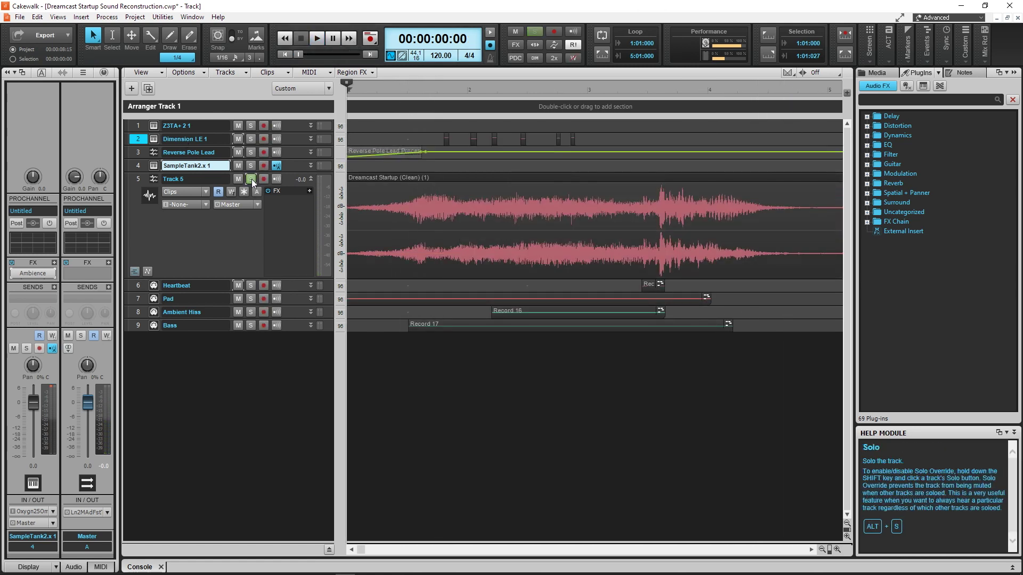
{"action": "left_click", "coordinate": [240, 178]}
{"action": "key", "text": "space"}
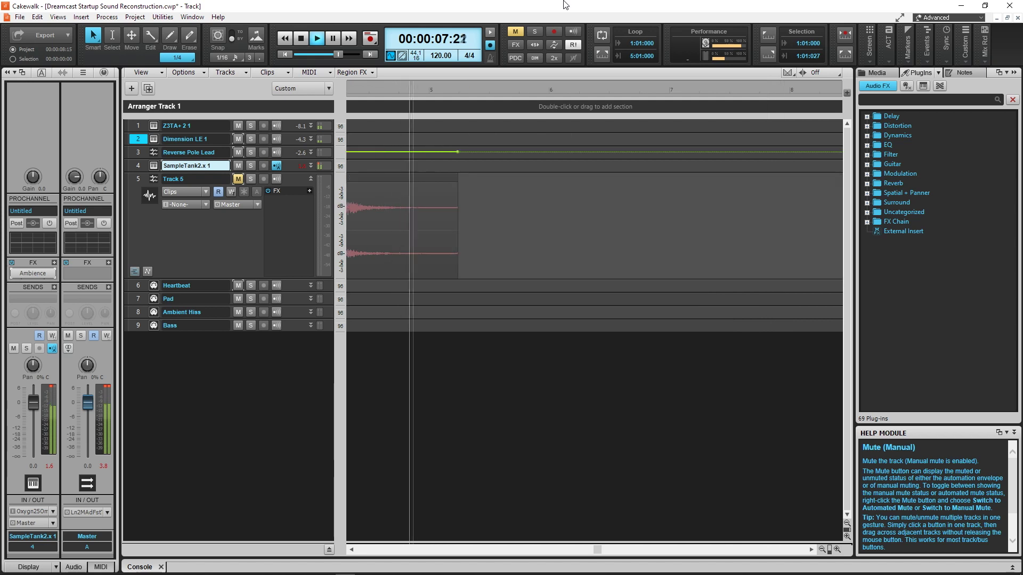
{"action": "key", "text": "space"}
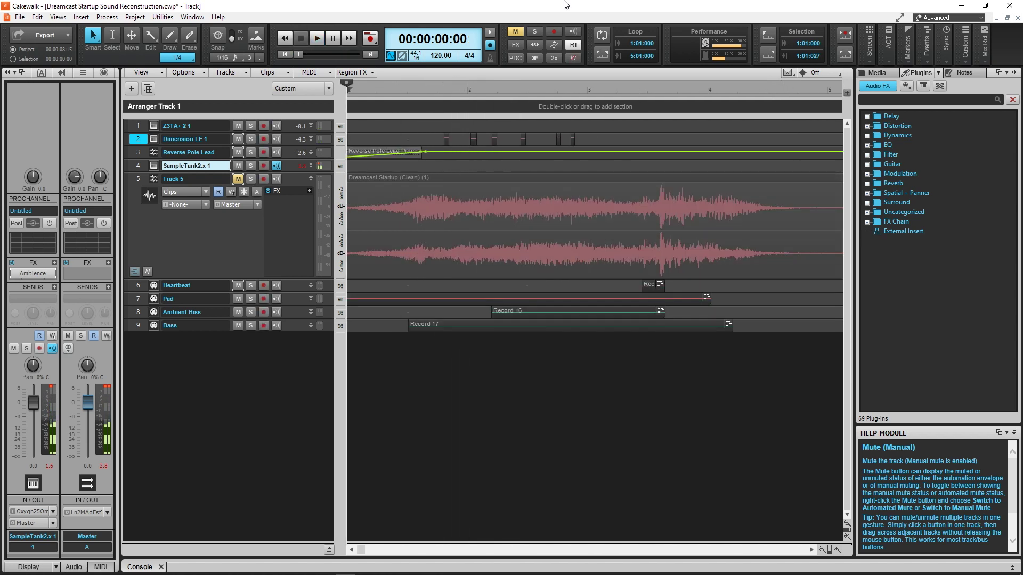
Solo the Dimension LE 1 track and play it alone.
{"action": "key", "text": "space"}
{"action": "left_click", "coordinate": [250, 139]}
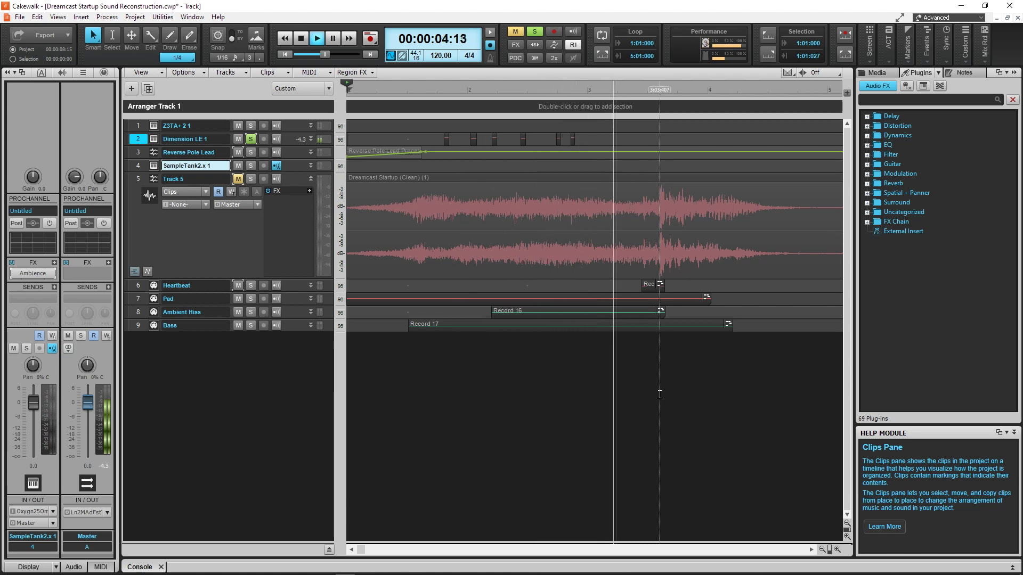
{"action": "key", "text": "space"}
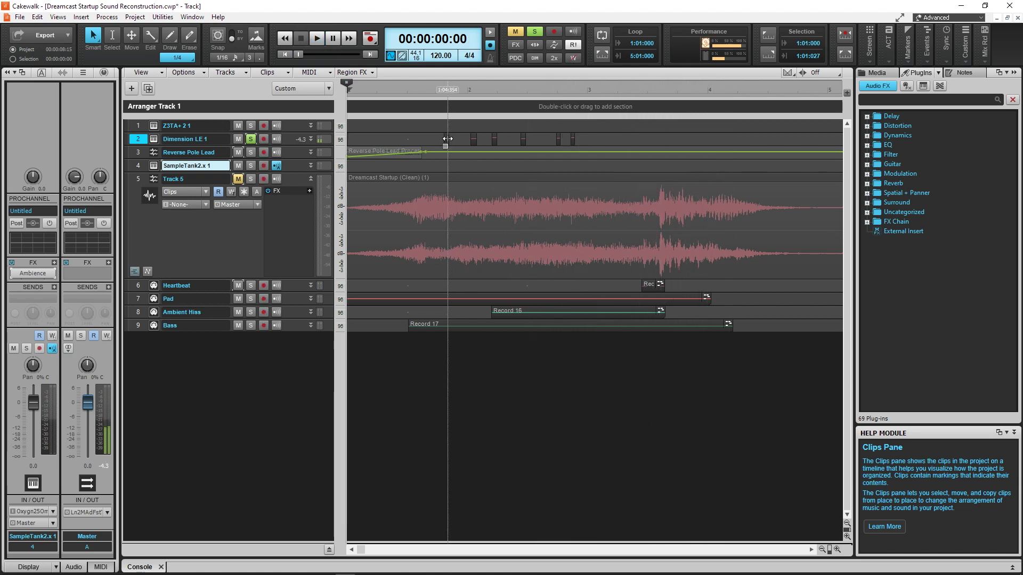
Open the Dimension LE 1 track's notes in the Staff view and play them back.
{"action": "double_click", "coordinate": [446, 136]}
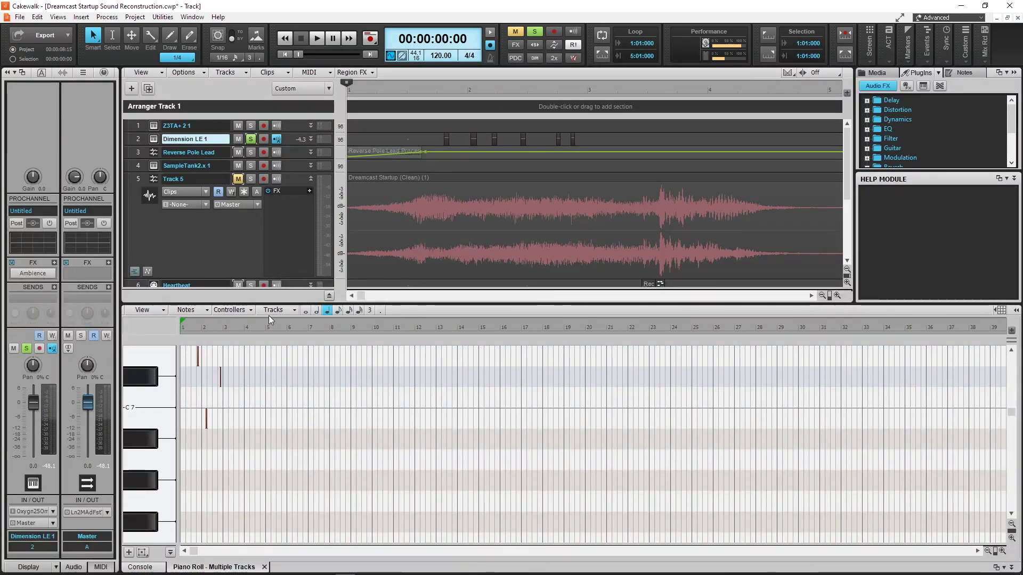
{"action": "left_click", "coordinate": [163, 310]}
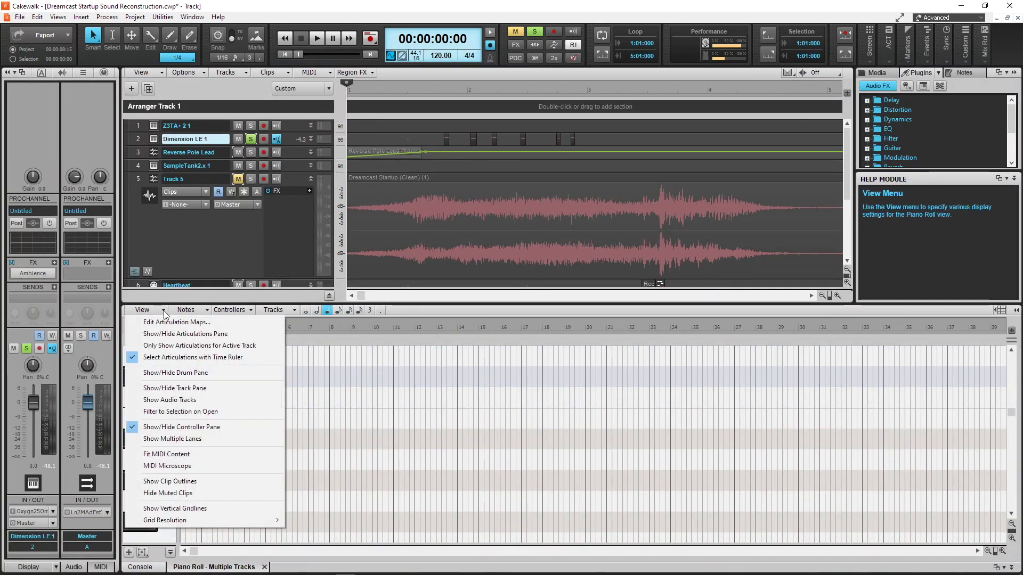
{"action": "left_click", "coordinate": [58, 17]}
{"action": "left_click", "coordinate": [57, 18]}
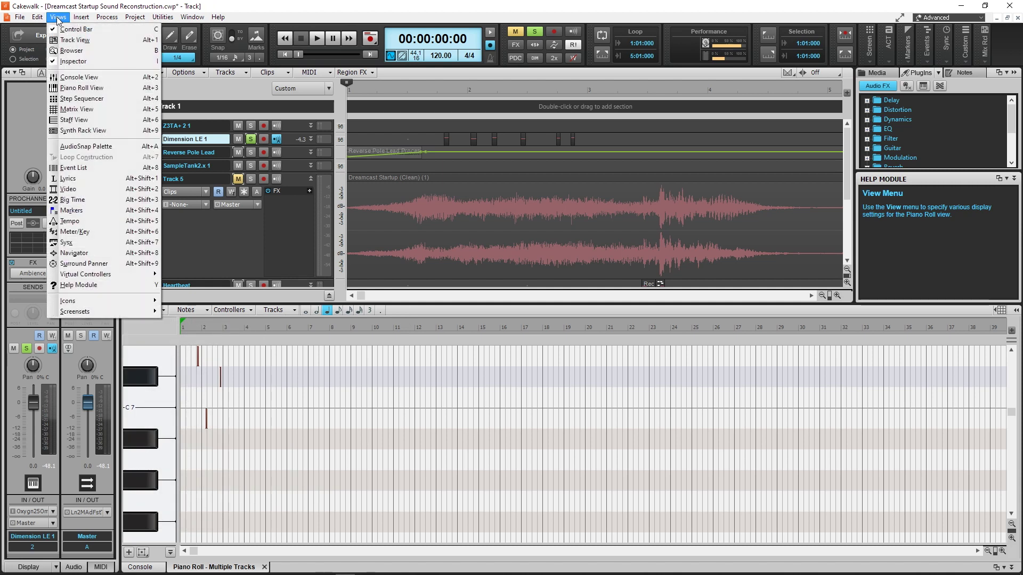
{"action": "left_click", "coordinate": [74, 119]}
{"action": "key", "text": "space"}
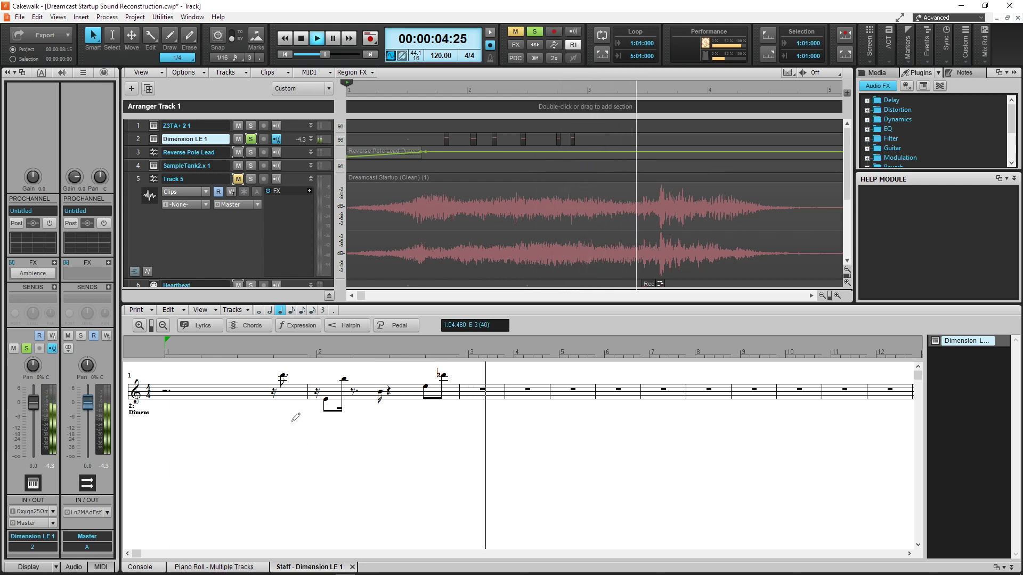
{"action": "key", "text": "space"}
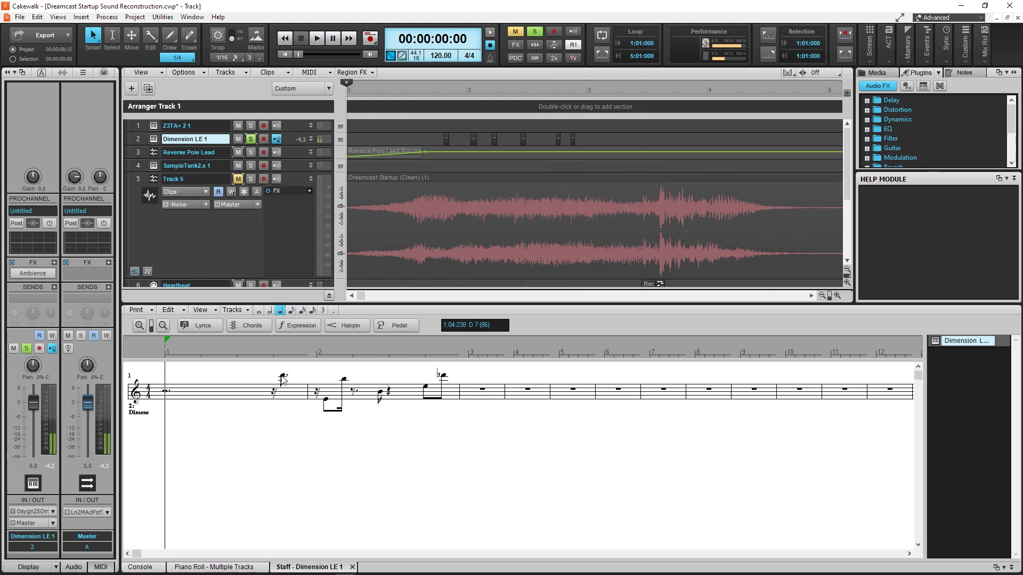
Show the Dimension LE 1 notes in the Piano Roll view and examine their pitches and timing.
{"action": "left_click", "coordinate": [57, 16]}
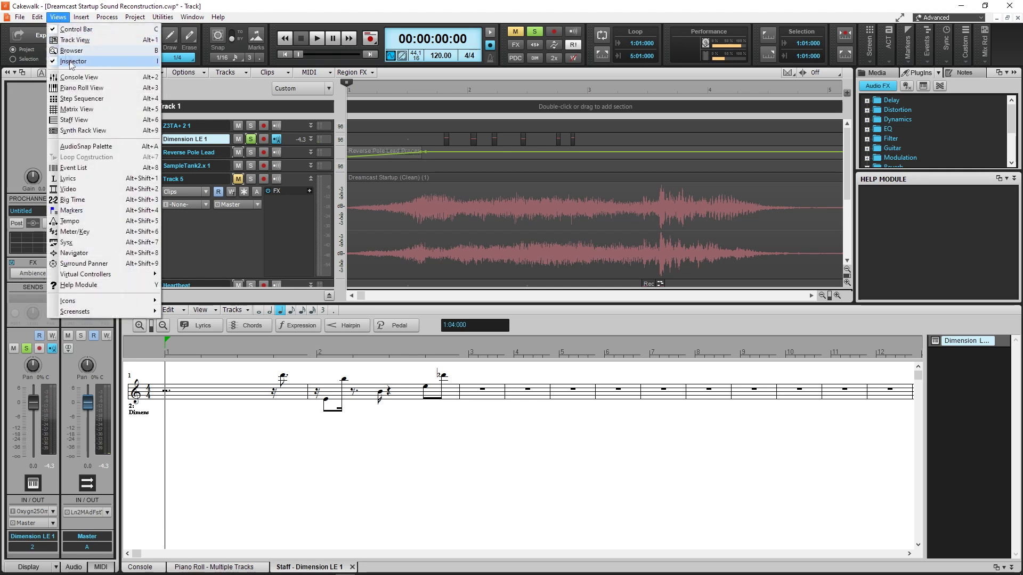
{"action": "left_click", "coordinate": [82, 88]}
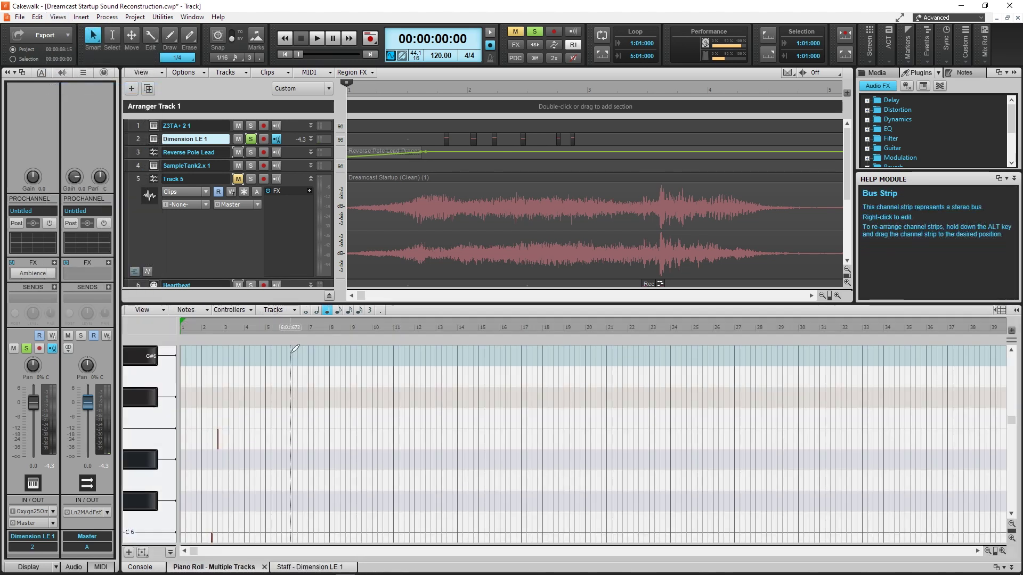
{"action": "left_click", "coordinate": [1011, 525]}
{"action": "left_click", "coordinate": [1011, 526]}
{"action": "left_click", "coordinate": [1011, 525]}
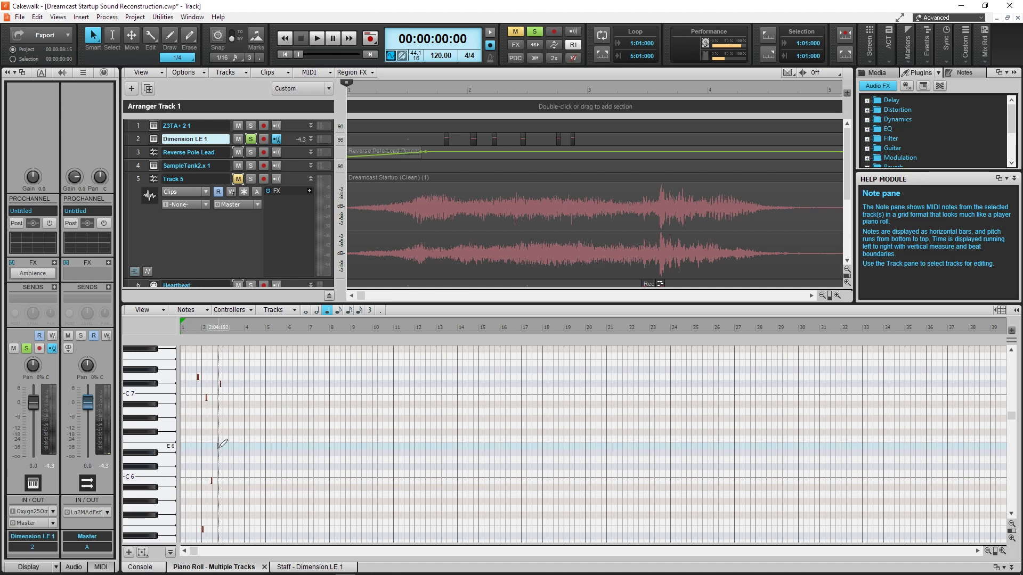
{"action": "left_click", "coordinate": [218, 446]}
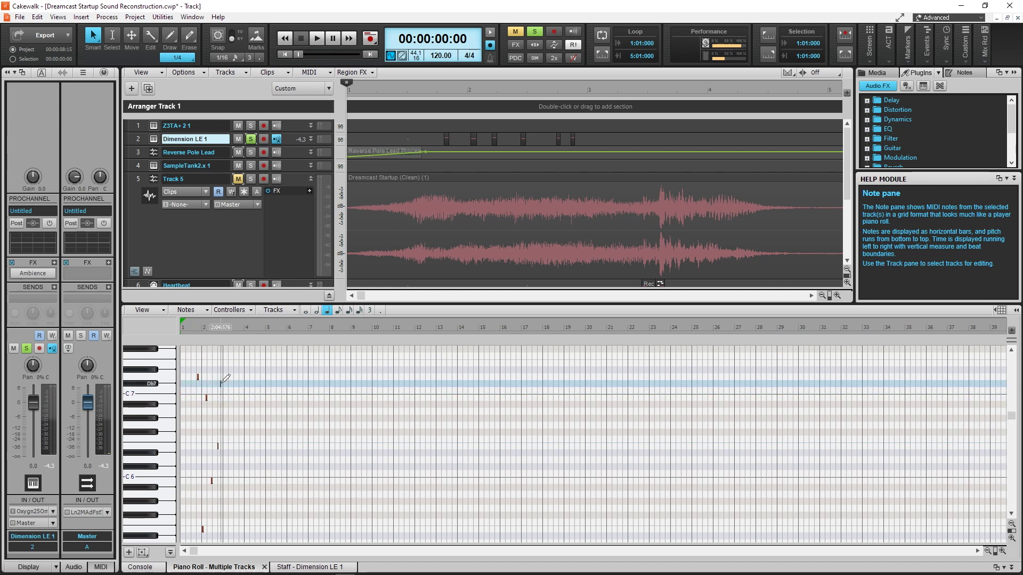
{"action": "left_click", "coordinate": [220, 384]}
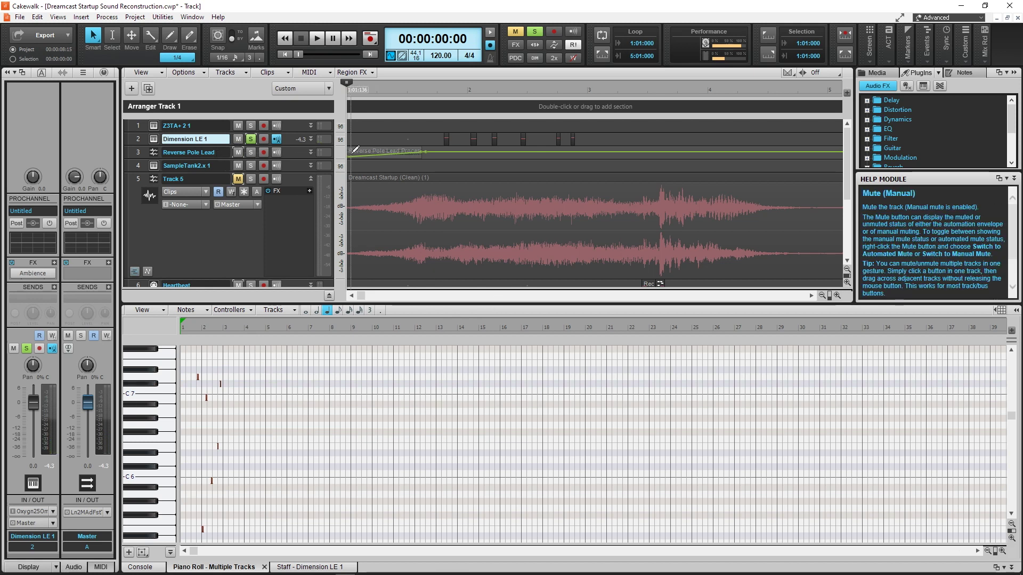
Solo the Reverse Pole Lead track alongside Dimension LE 1 and play the beginning of the two tracks together.
{"action": "left_click", "coordinate": [251, 152]}
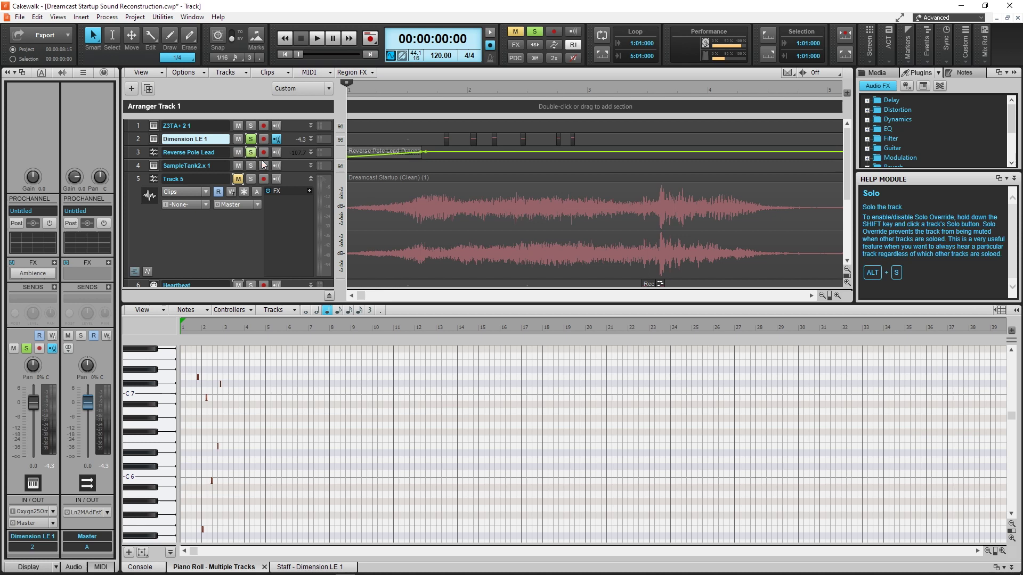
{"action": "key", "text": "space"}
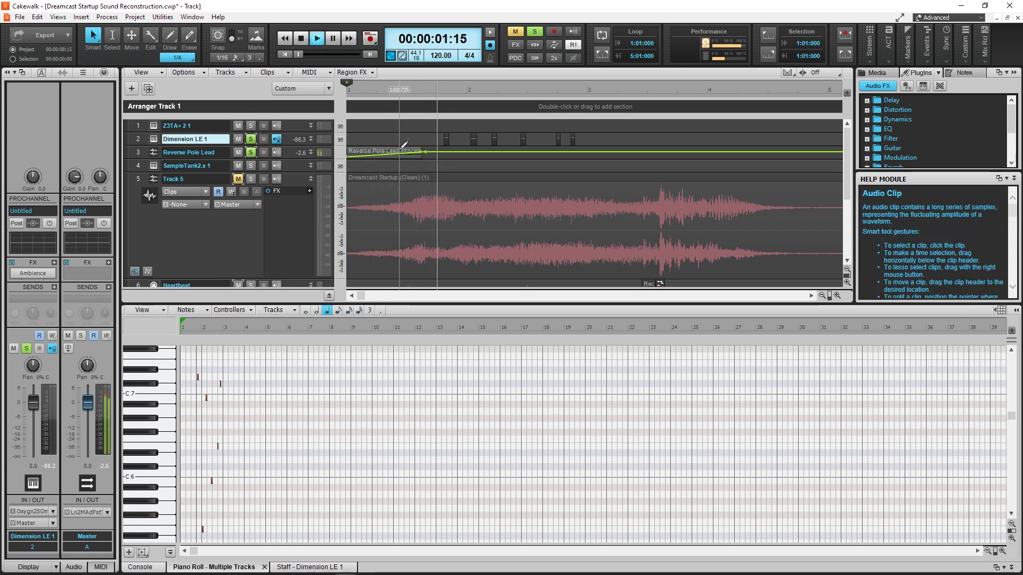
{"action": "key", "text": "space"}
{"action": "key", "text": "space"}
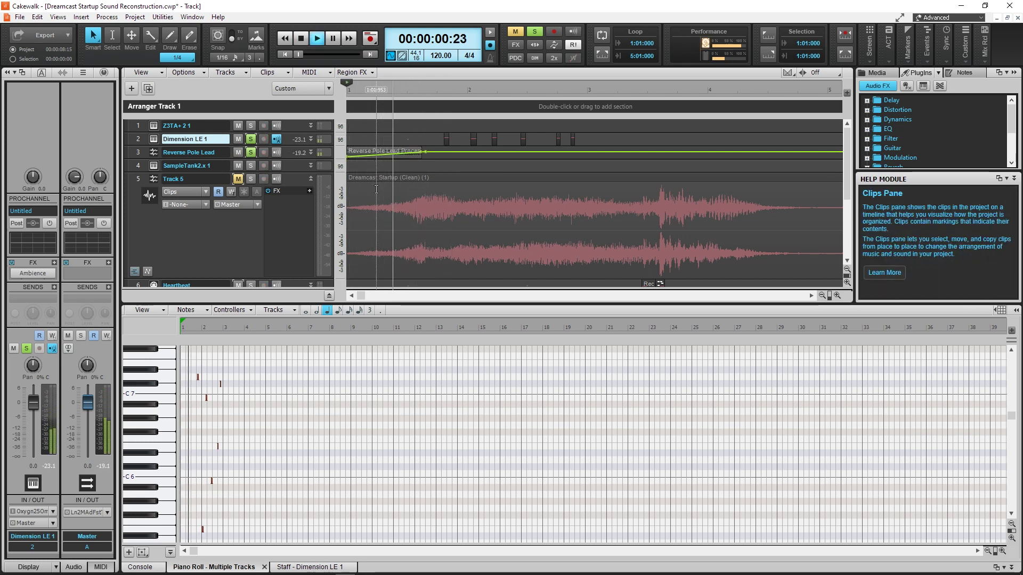
{"action": "key", "text": "space"}
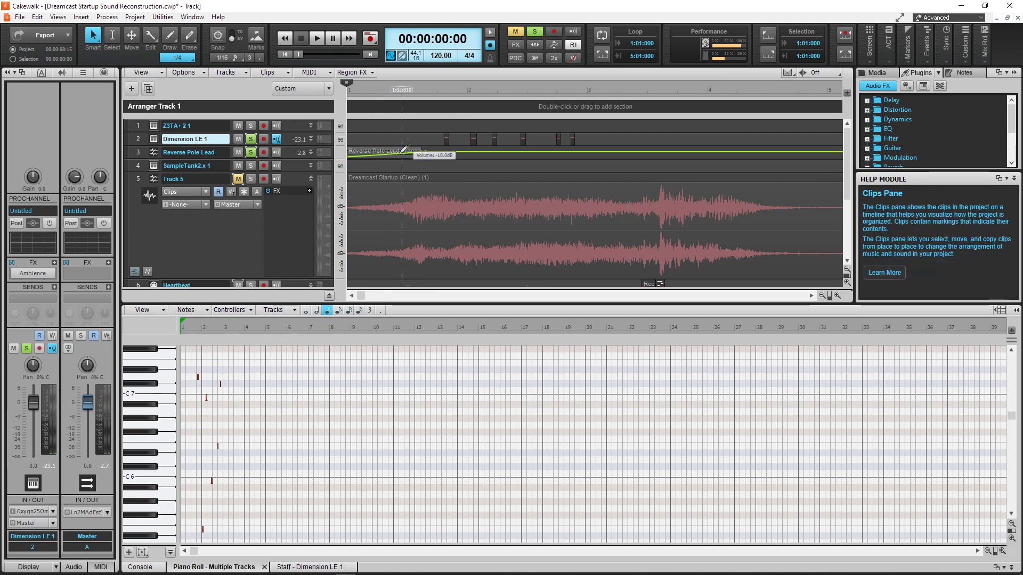
Collapse the note editor and turn off solo on the Dimension LE 1 and Reverse Pole Lead tracks.
{"action": "key", "text": "d"}
{"action": "left_click", "coordinate": [252, 153], "text": "ctrl"}
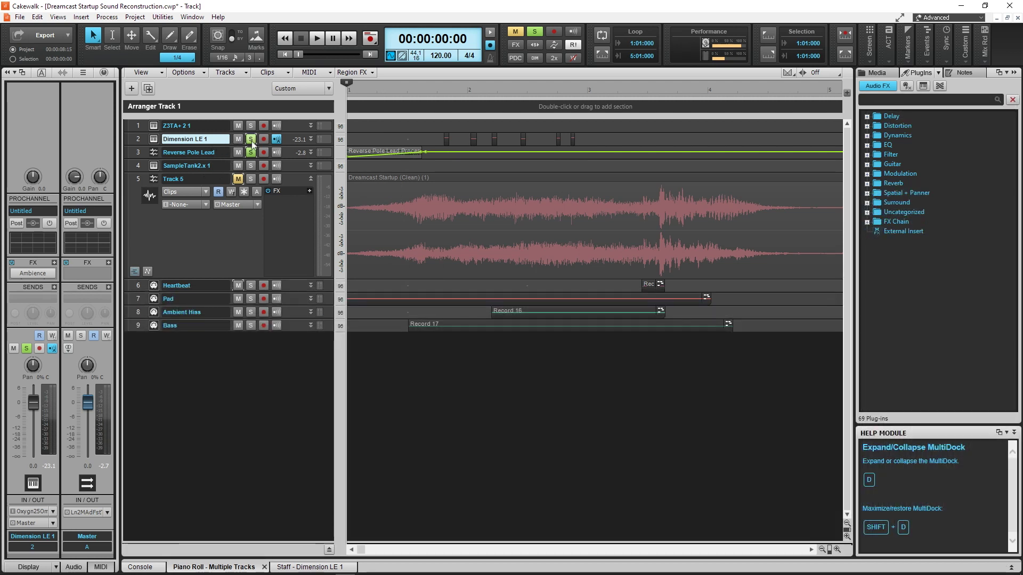
{"action": "left_click", "coordinate": [251, 153]}
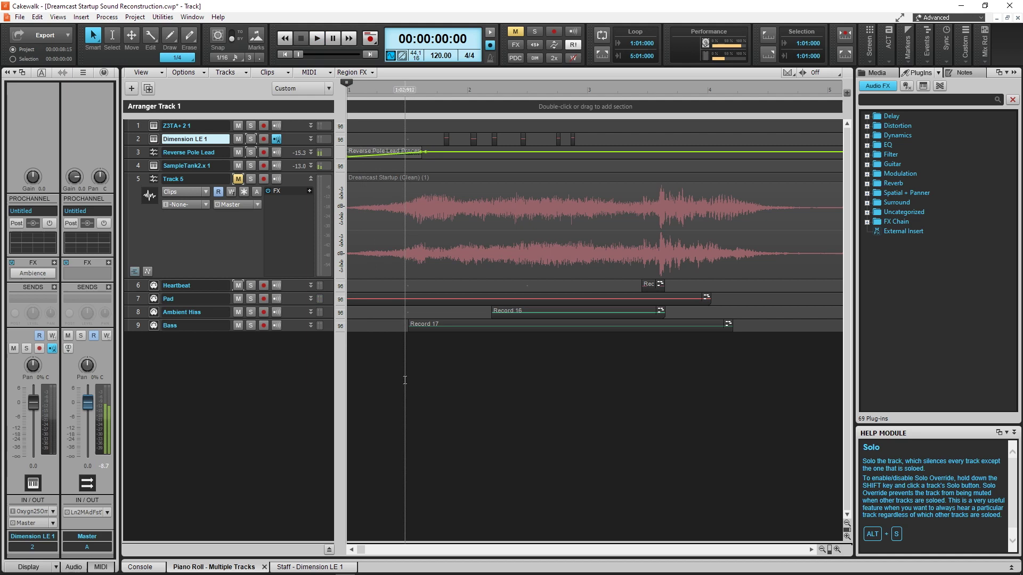
Open the Pad track's clip in the Piano Roll to examine its chord, and play the project from the start.
{"action": "double_click", "coordinate": [365, 296]}
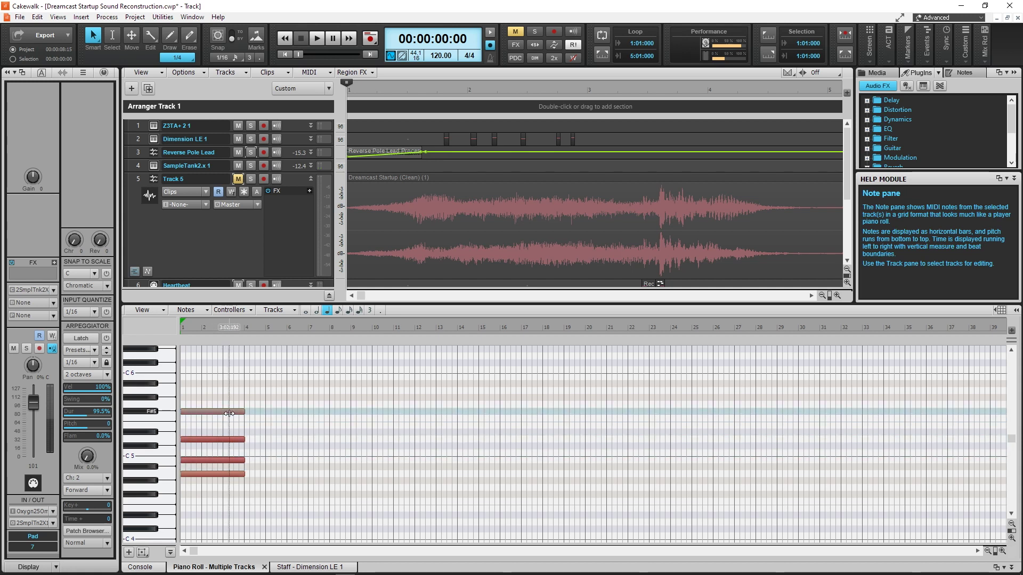
{"action": "scroll", "coordinate": [230, 413], "scroll_direction": "down", "scroll_amount": 1}
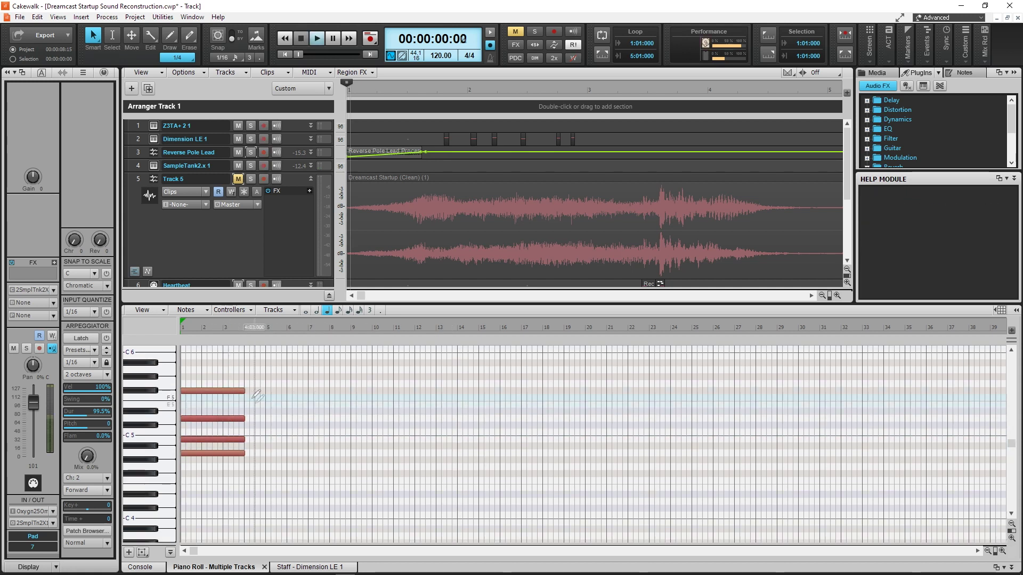
{"action": "key", "text": "space"}
{"action": "key", "text": "space"}
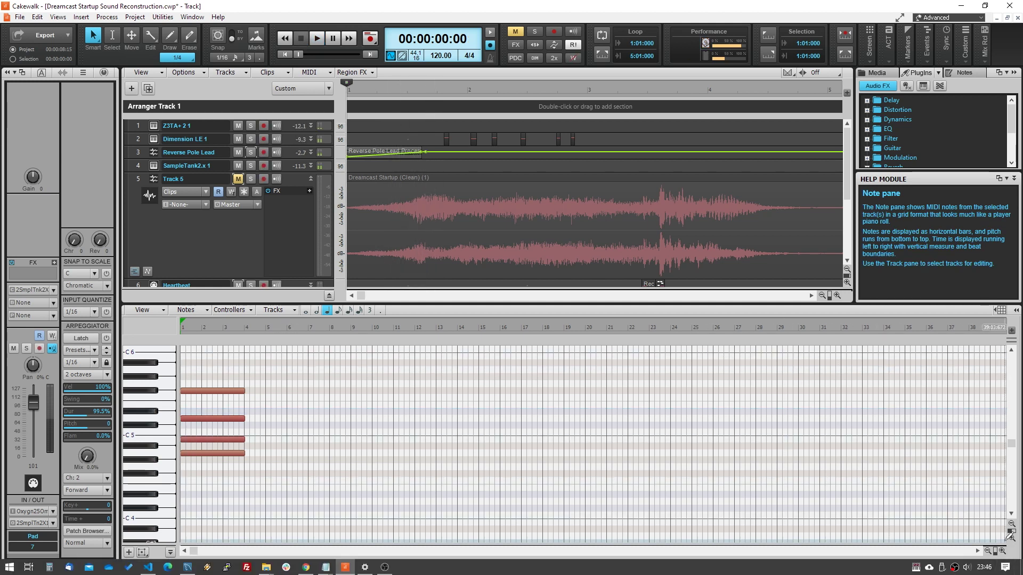
Open the Bass track's Record 17 clip in the Piano Roll, play the whole arrangement, and collapse the editor.
{"action": "left_click", "coordinate": [1010, 568]}
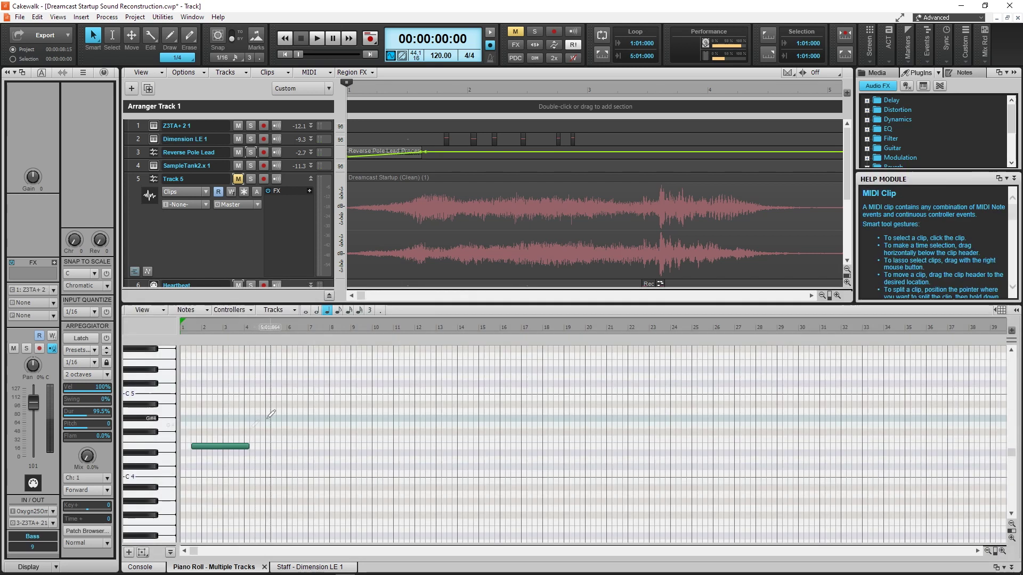
{"action": "key", "text": "d"}
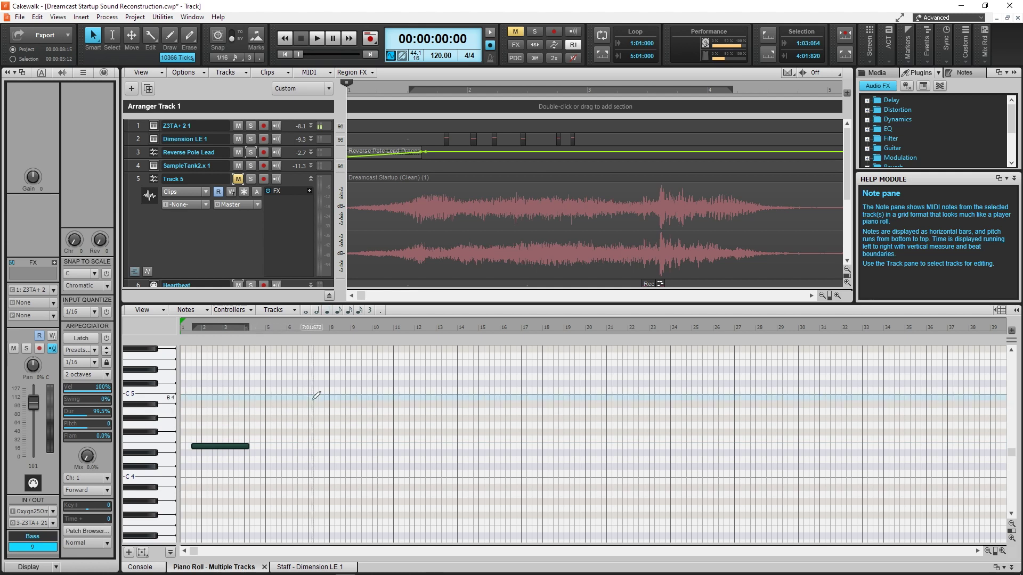
{"action": "key", "text": "space"}
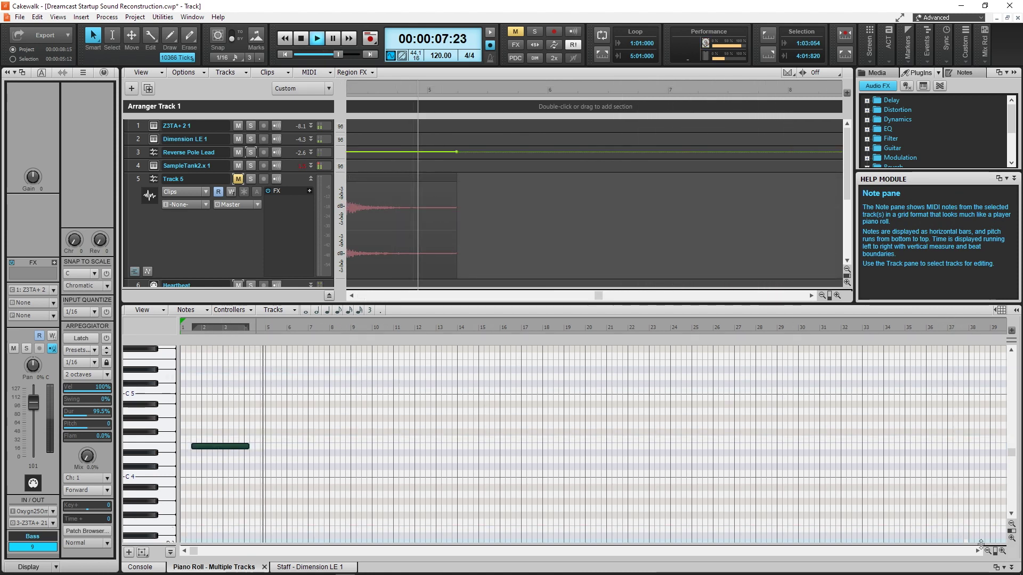
{"action": "left_click", "coordinate": [1016, 310]}
{"action": "key", "text": "space"}
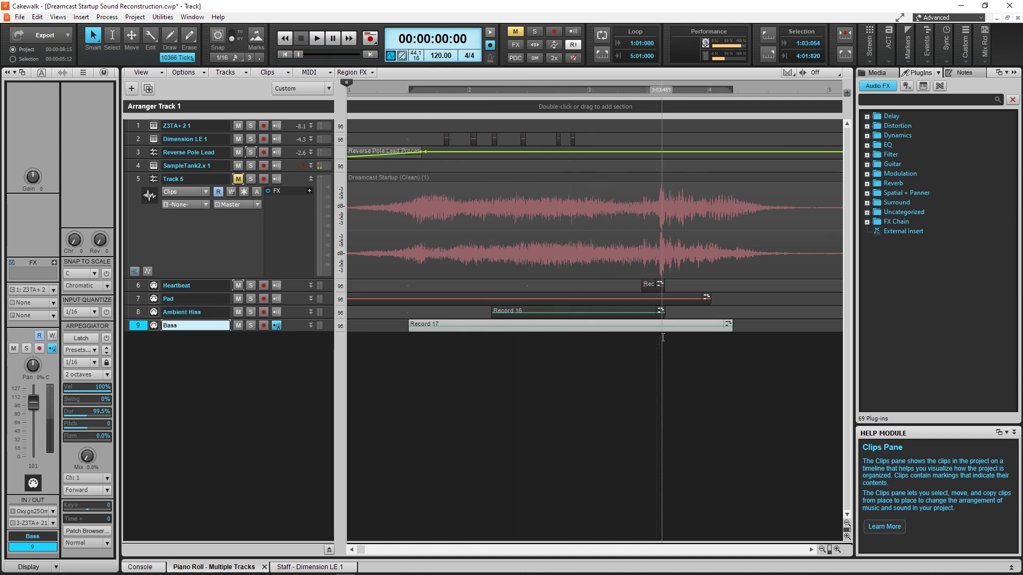
Solo the Heartbeat track and play it from around measure 3, just before its clip.
{"action": "left_click", "coordinate": [254, 289]}
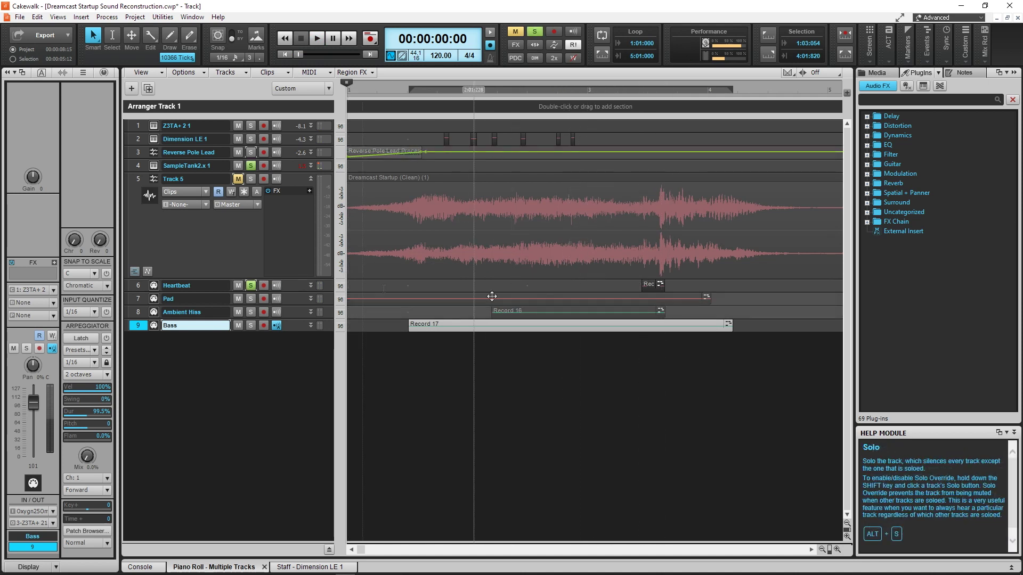
{"action": "left_click", "coordinate": [620, 405]}
{"action": "key", "text": "space"}
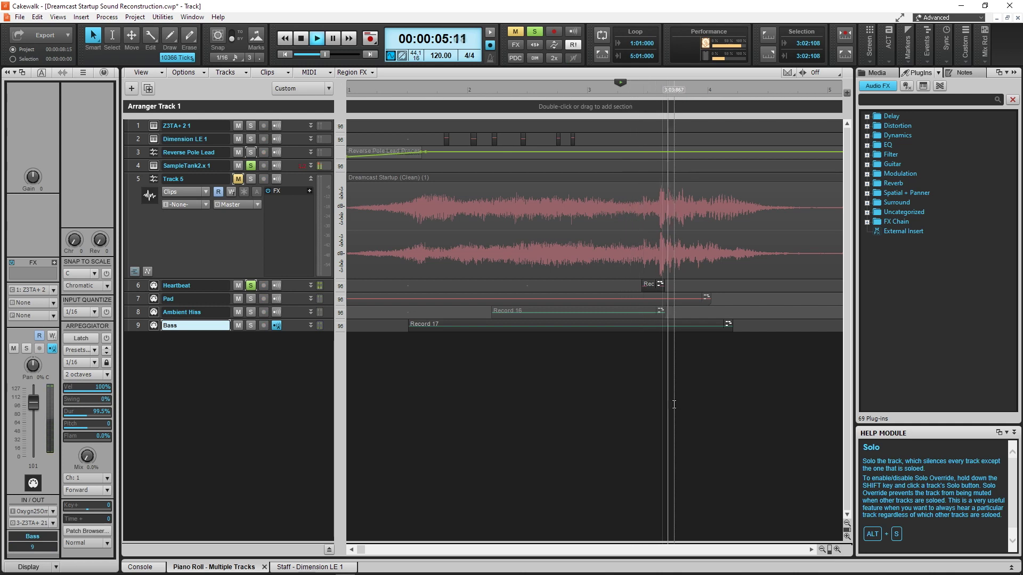
{"action": "key", "text": "space"}
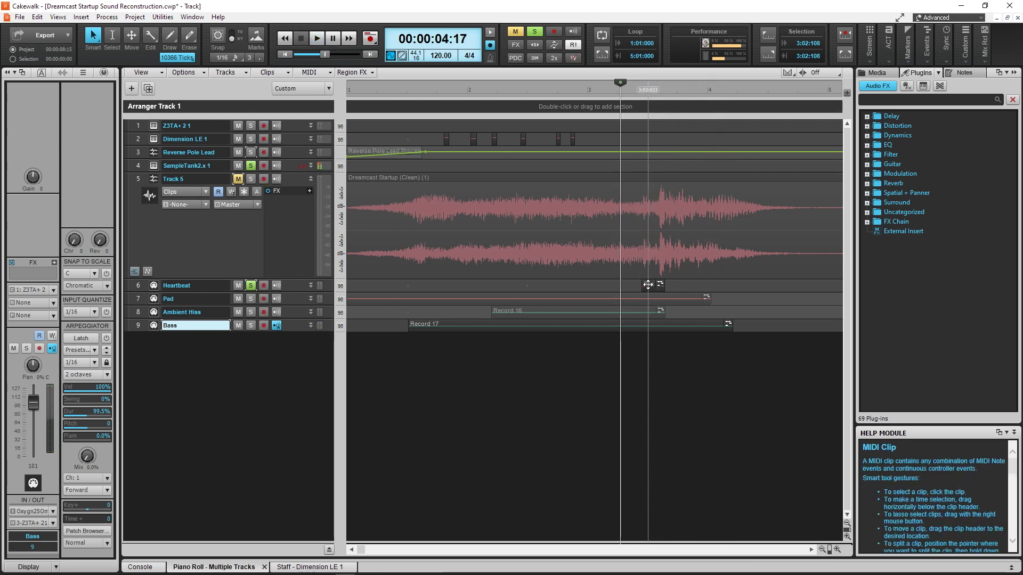
Open SampleTank 2.x and check the Double Sq Lead part's filter and effect settings, including EQ/Comp and reverb.
{"action": "double_click", "coordinate": [648, 284]}
{"action": "double_click", "coordinate": [186, 166]}
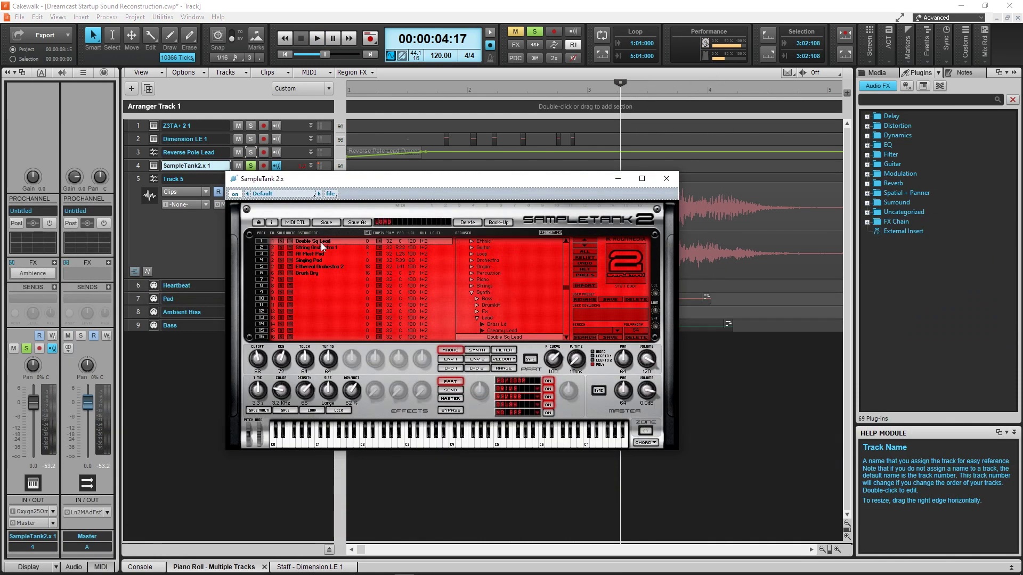
{"action": "left_click", "coordinate": [515, 389]}
{"action": "left_click", "coordinate": [514, 381]}
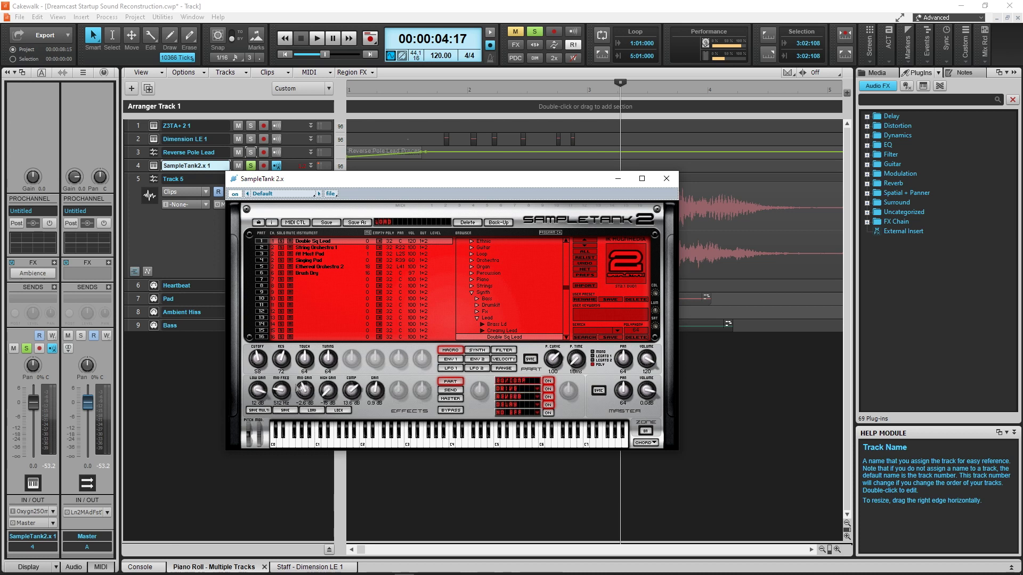
{"action": "left_click", "coordinate": [503, 351]}
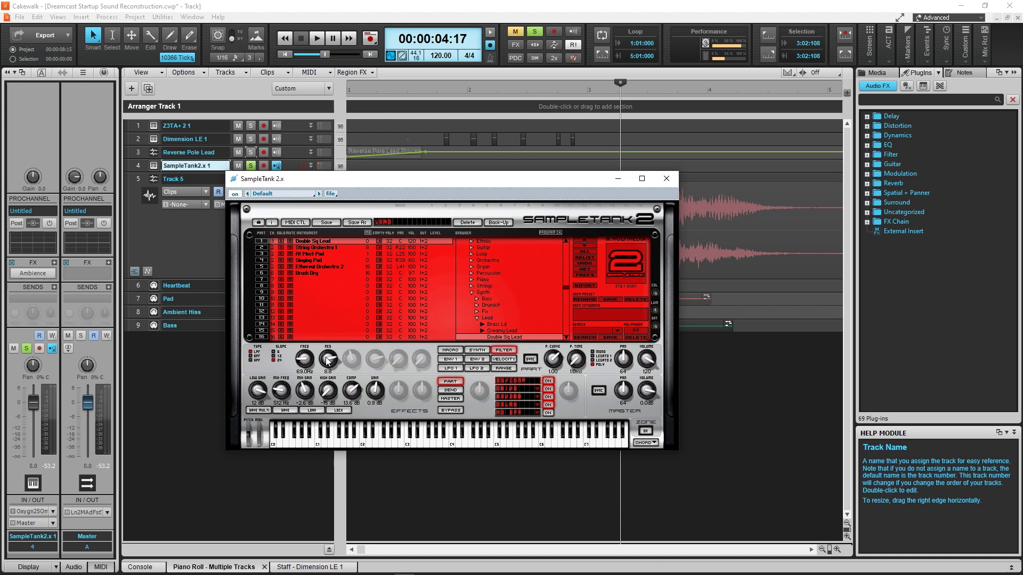
{"action": "left_click", "coordinate": [511, 390]}
{"action": "left_click", "coordinate": [510, 397]}
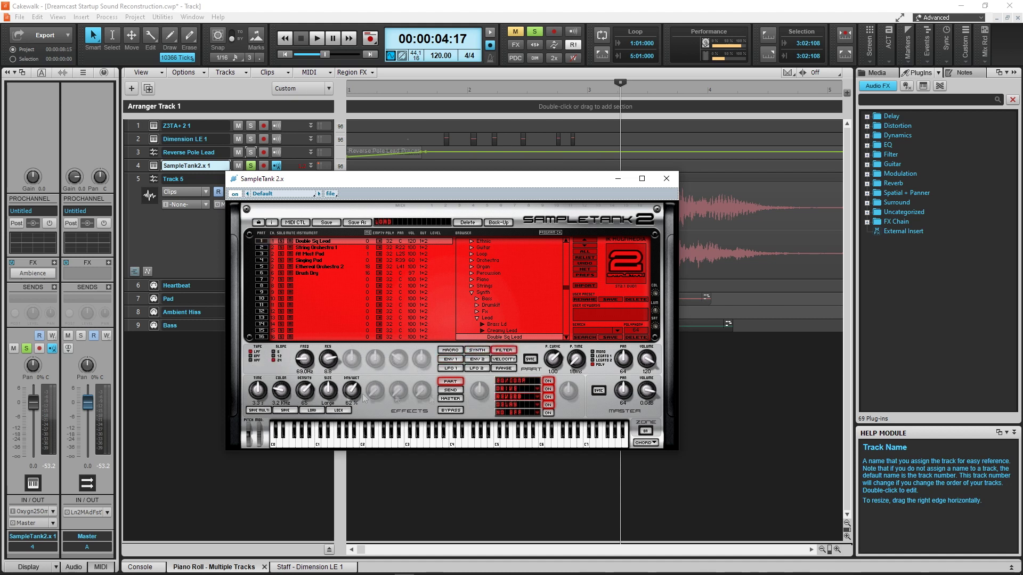
{"action": "left_click", "coordinate": [507, 405]}
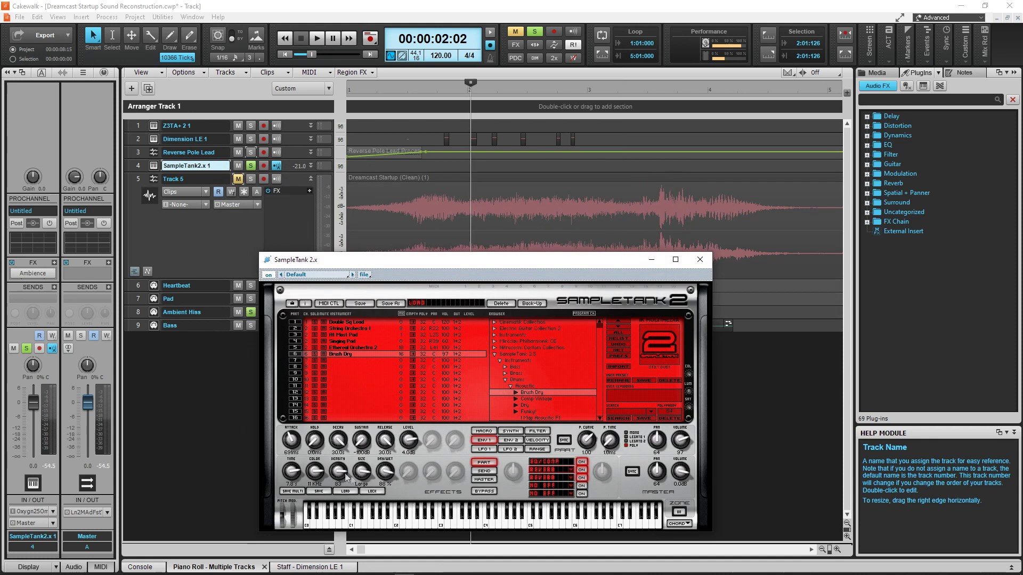
Check the reverb settings of SampleTank's Brush Dry part and close the synth window.
{"action": "left_click", "coordinate": [538, 469]}
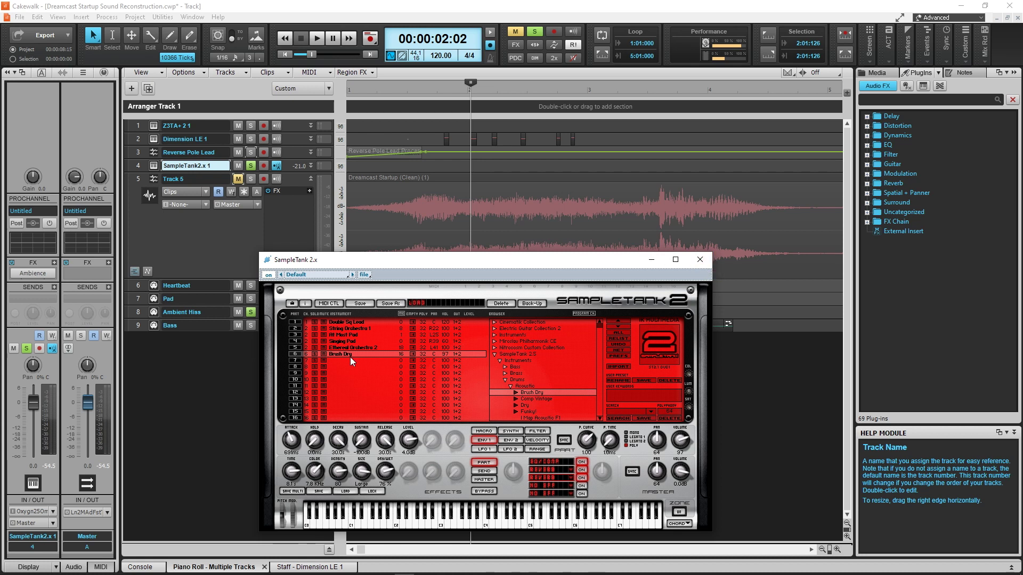
{"action": "left_click", "coordinate": [699, 260]}
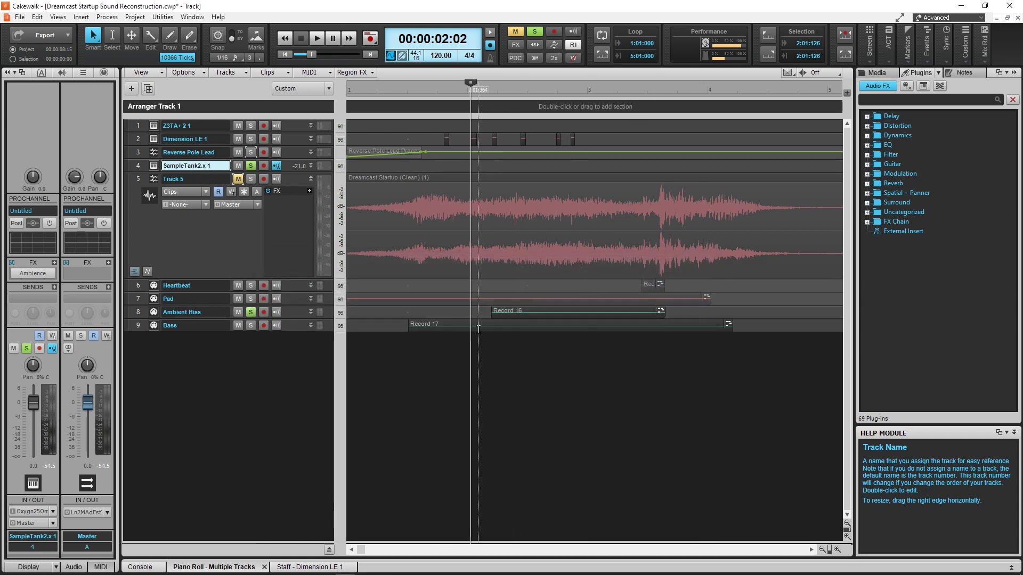
Examine the Ambient Hiss track's notes in the Piano Roll, collapse the editor, and solo that track.
{"action": "left_click", "coordinate": [210, 313]}
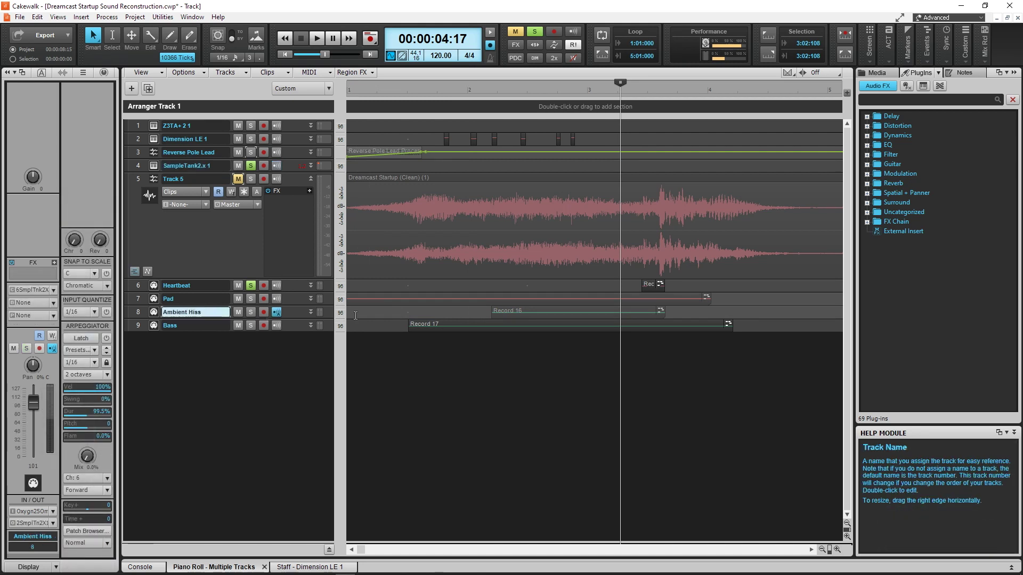
{"action": "key", "text": "alt+6"}
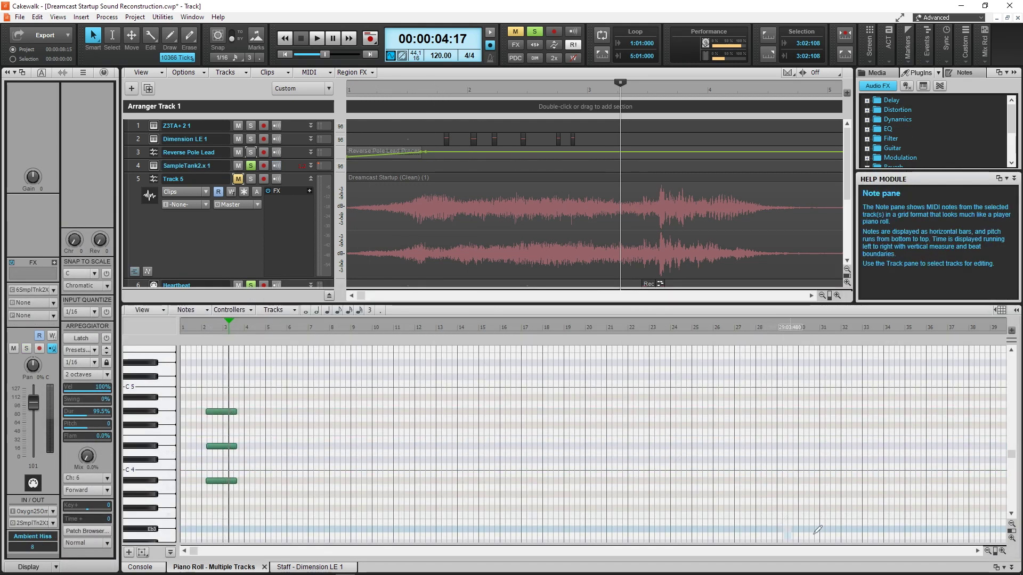
{"action": "left_click", "coordinate": [1012, 570]}
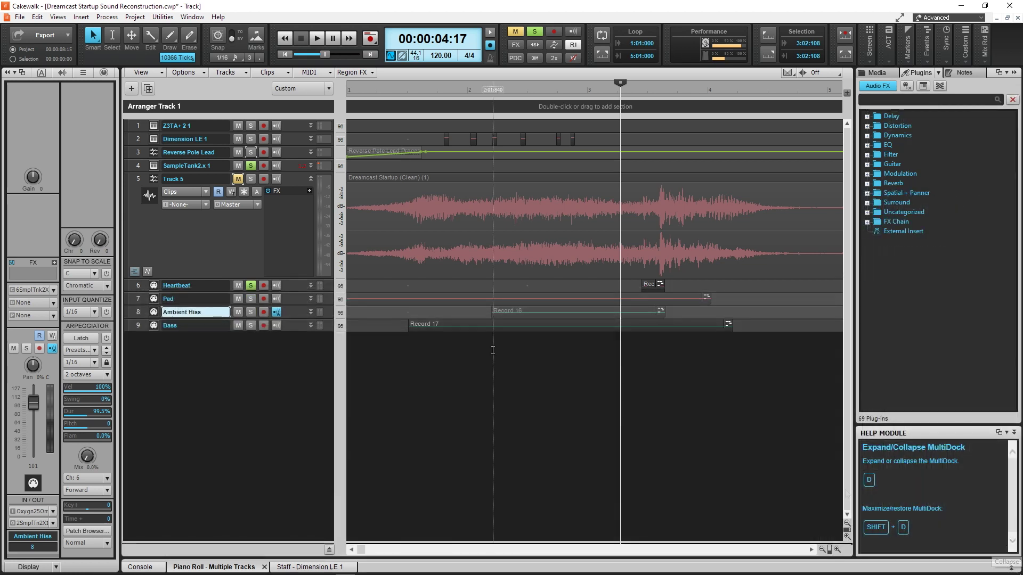
{"action": "left_click", "coordinate": [252, 313]}
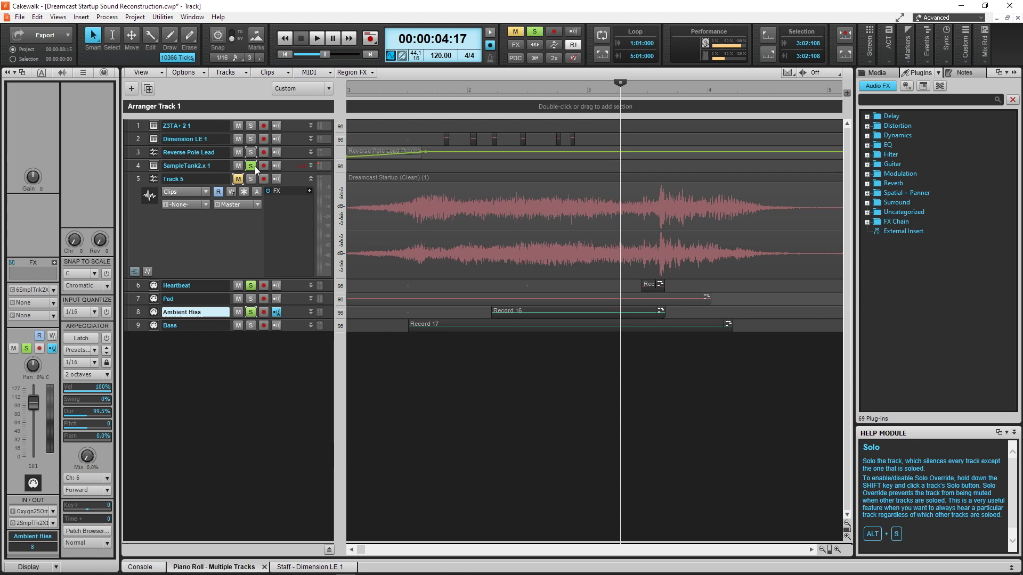
Open SampleTank 2.x from its track and audition its String Orchestra and pad parts, including Singing Pad, on the virtual keyboard.
{"action": "left_click", "coordinate": [154, 166]}
{"action": "left_click", "coordinate": [333, 299]}
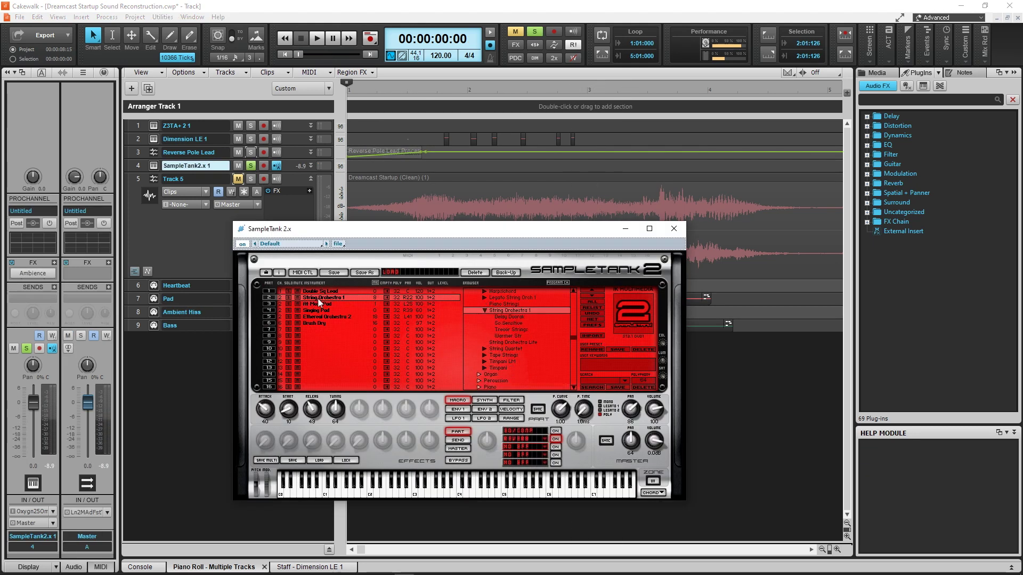
{"action": "left_click", "coordinate": [315, 305]}
{"action": "left_click", "coordinate": [428, 491]}
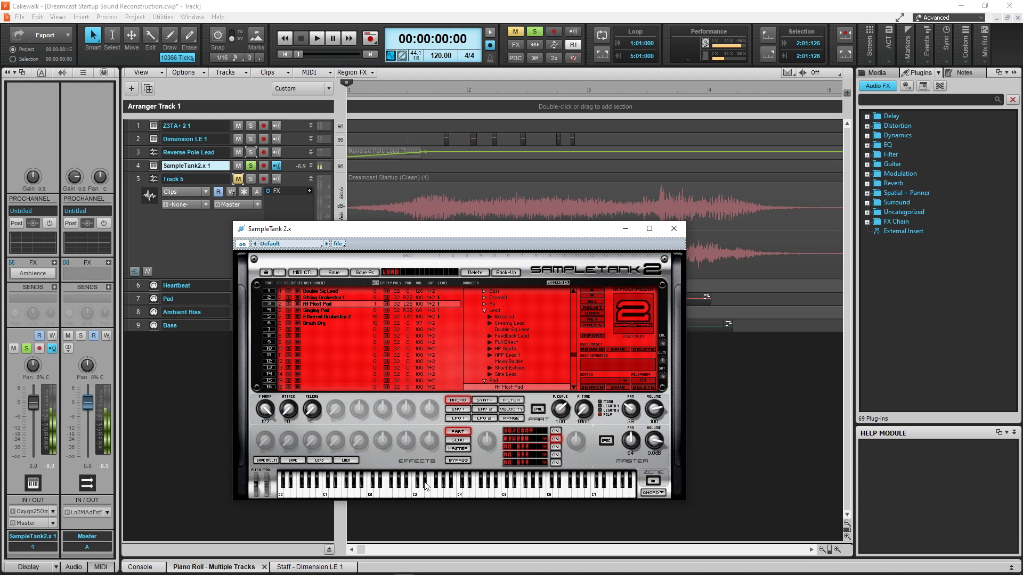
{"action": "left_click", "coordinate": [324, 310]}
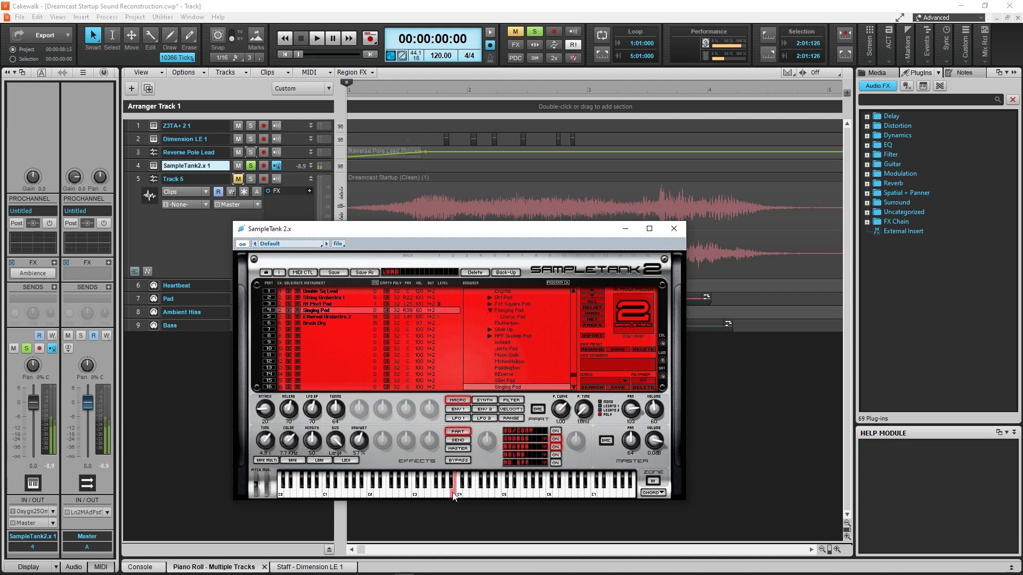
{"action": "left_click", "coordinate": [418, 494]}
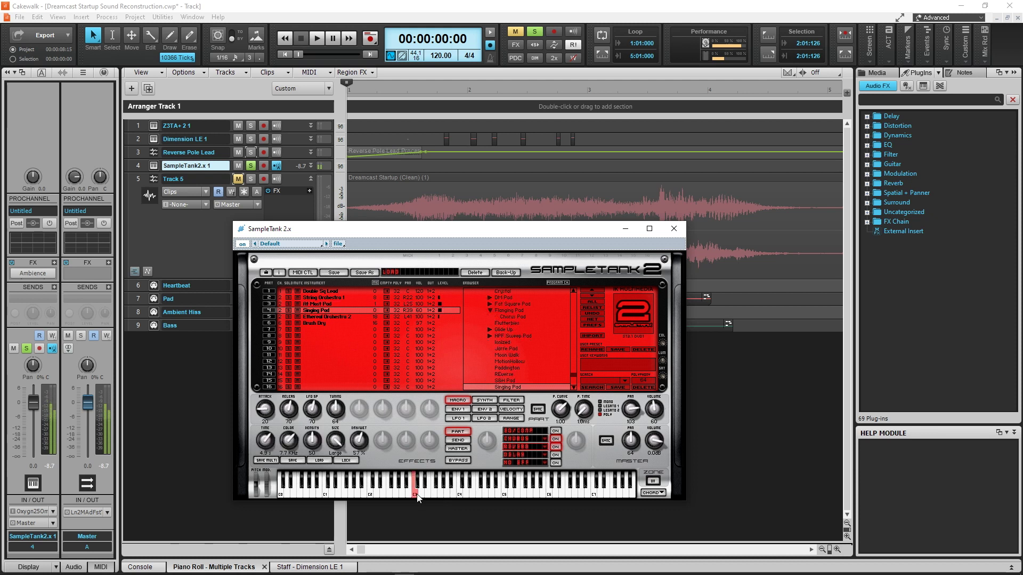
Play the soloed Pad track from the start, stop playback, and show the settings of SampleTank's third part.
{"action": "key", "text": "space"}
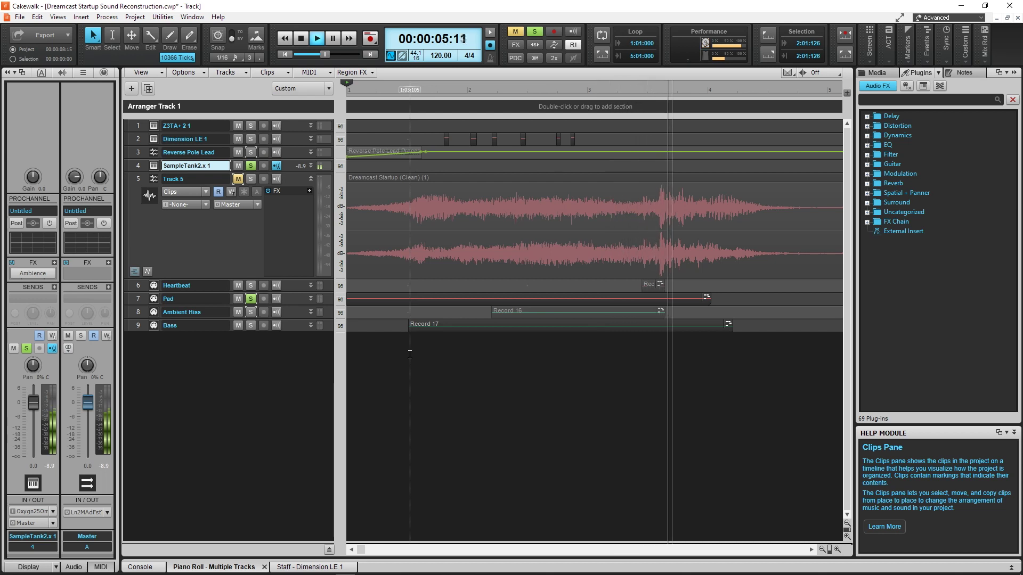
{"action": "key", "text": "space"}
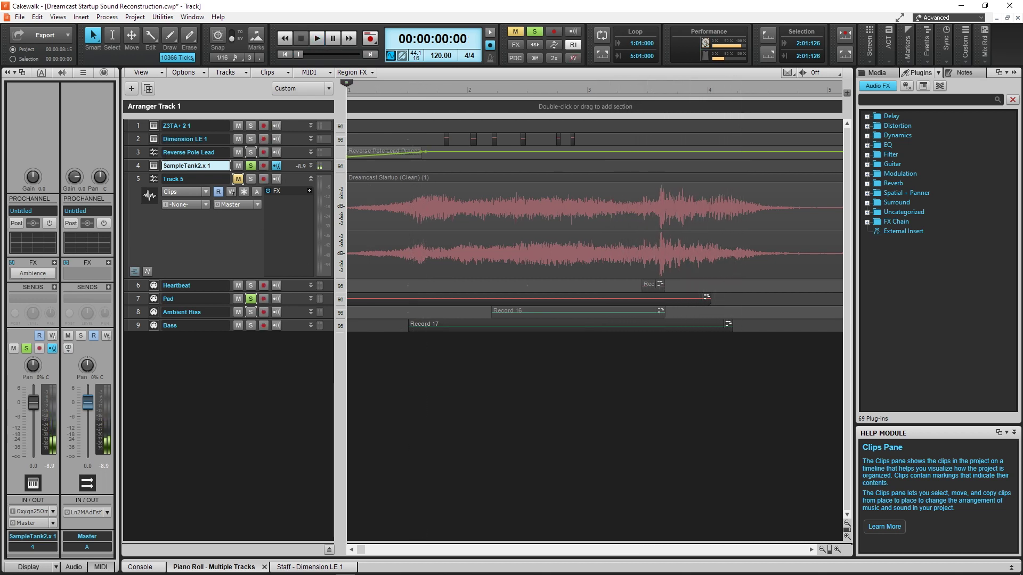
{"action": "left_click", "coordinate": [154, 166]}
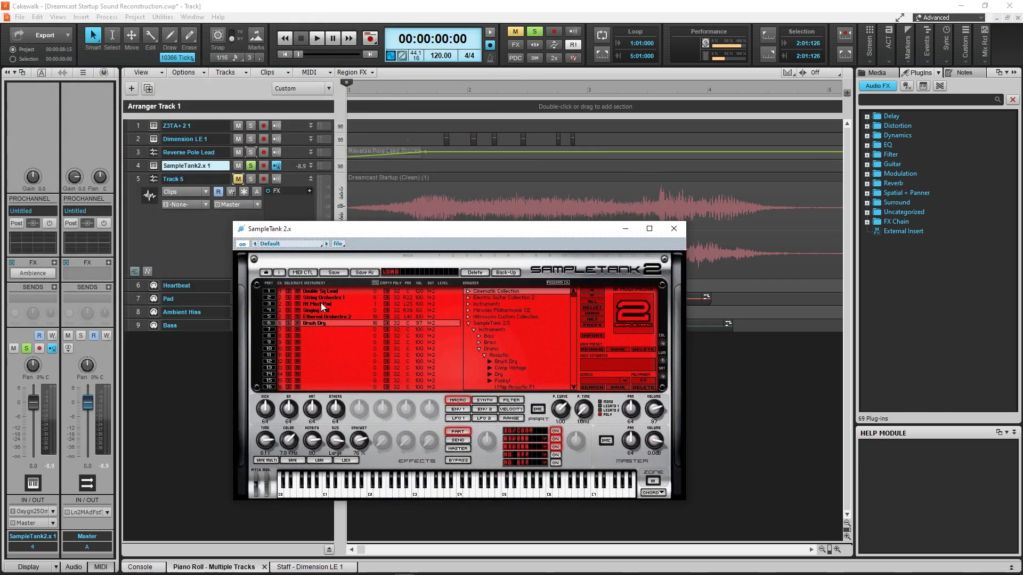
{"action": "left_click", "coordinate": [321, 303]}
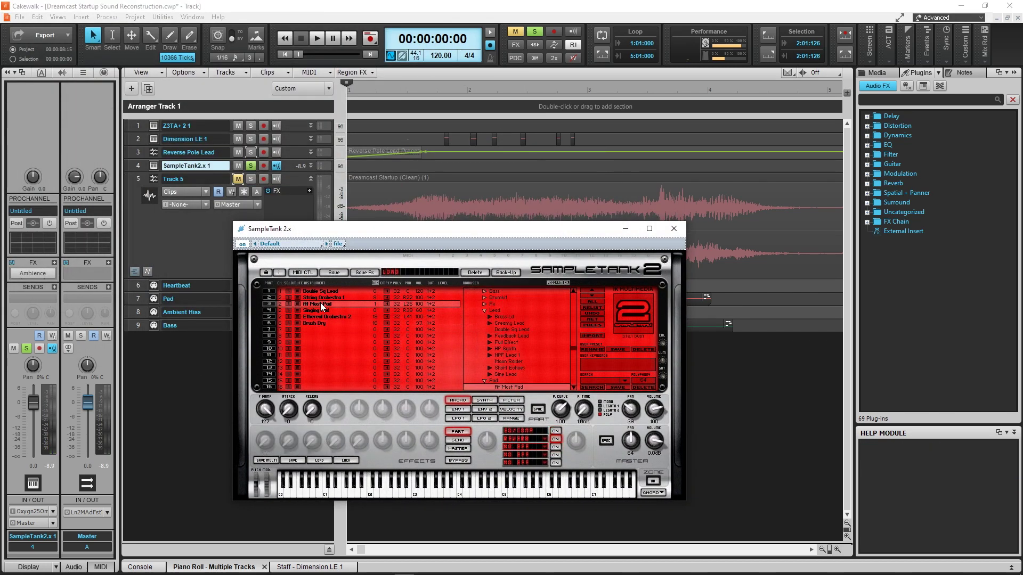
Open Dimension LE and look through the 13 - Leads programs in its Program Browser.
{"action": "left_click", "coordinate": [154, 139]}
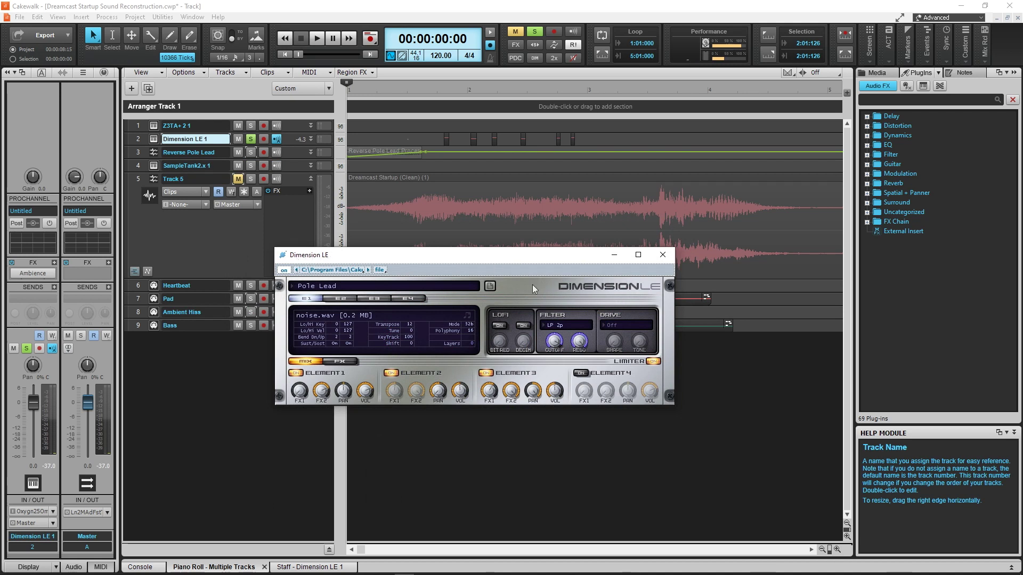
{"action": "left_click", "coordinate": [321, 288]}
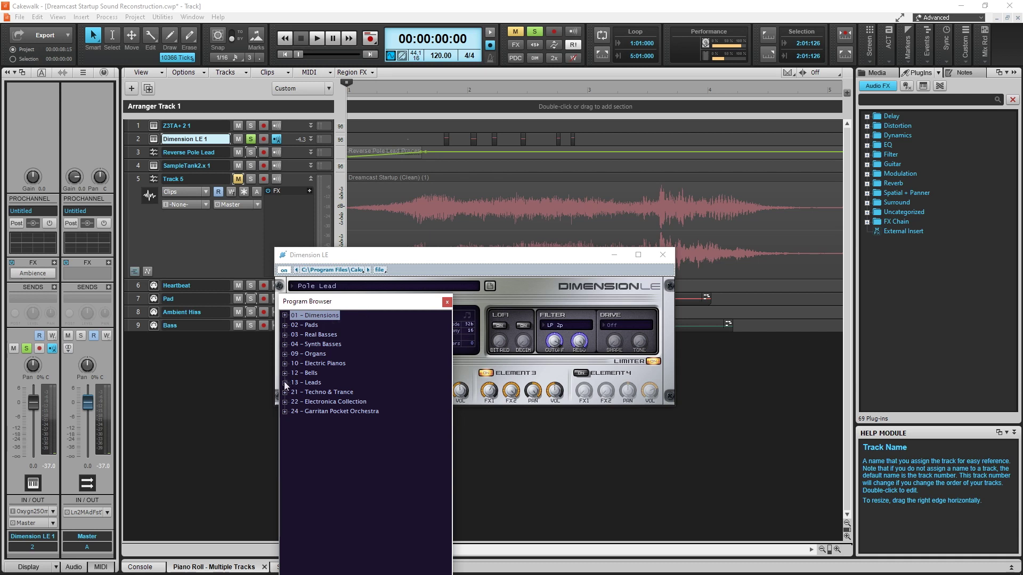
{"action": "left_click", "coordinate": [285, 383]}
{"action": "scroll", "coordinate": [320, 452], "scroll_direction": "down", "scroll_amount": 10}
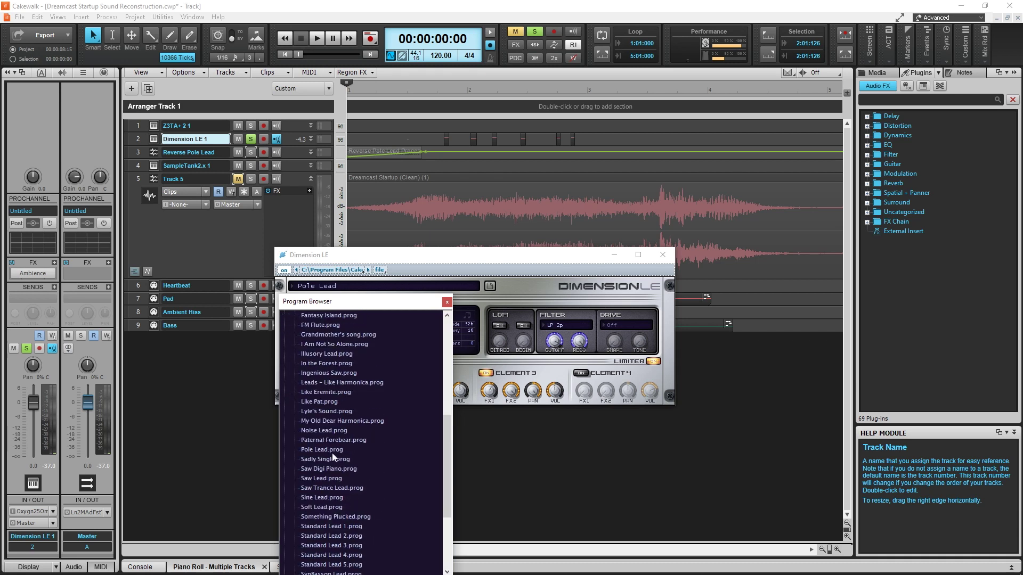
{"action": "scroll", "coordinate": [334, 453], "scroll_direction": "down", "scroll_amount": 2}
{"action": "scroll", "coordinate": [331, 452], "scroll_direction": "up", "scroll_amount": 5}
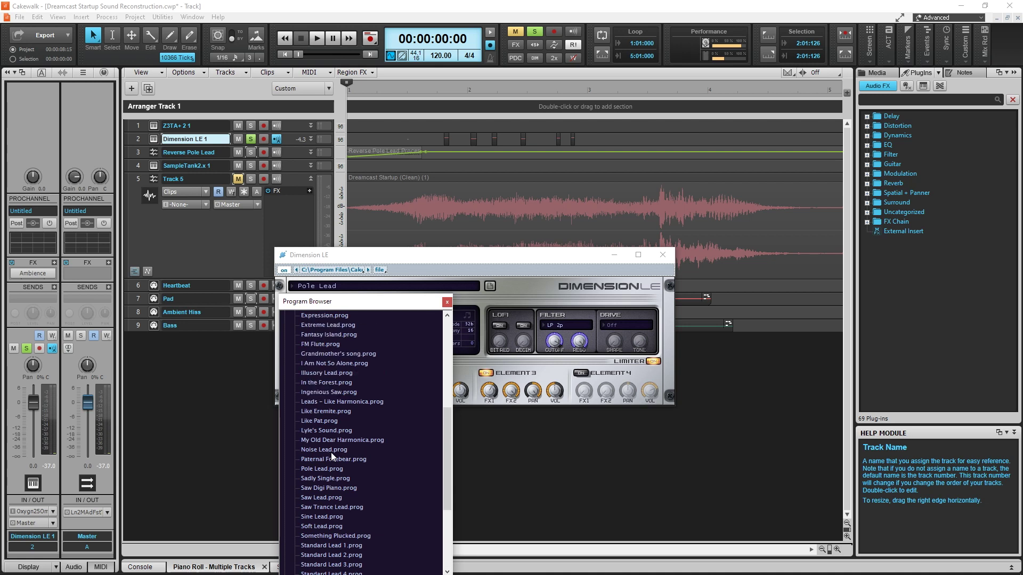
{"action": "double_click", "coordinate": [330, 450]}
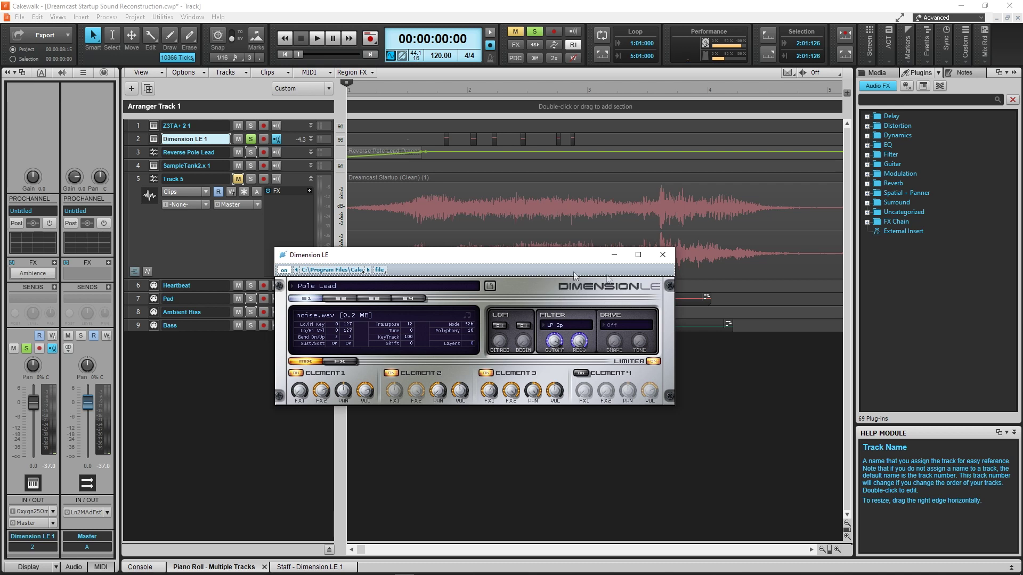
Choose Pole Lead.prog from Dimension LE's 13 - Leads programs.
{"action": "left_click", "coordinate": [321, 287]}
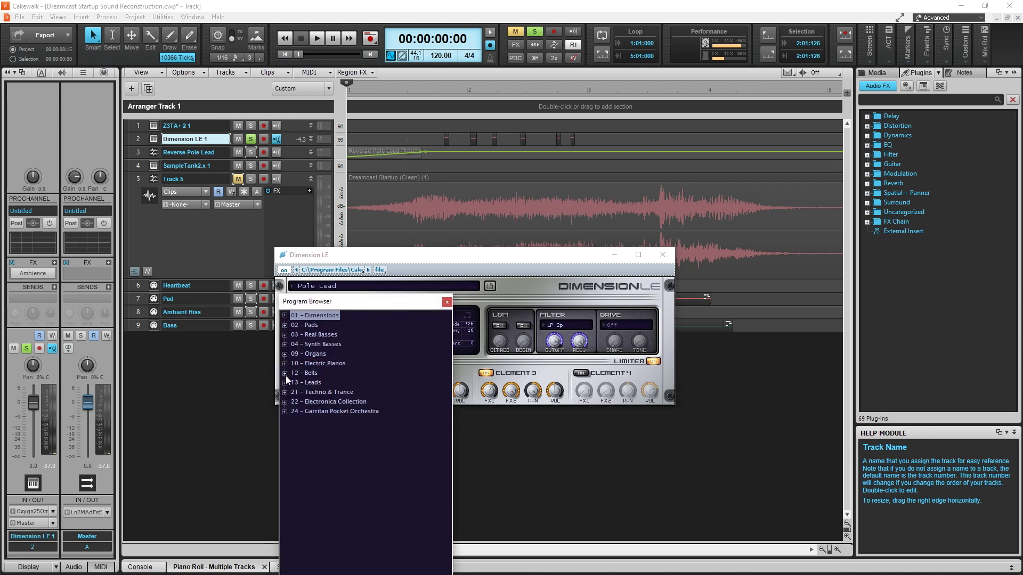
{"action": "left_click", "coordinate": [285, 383]}
{"action": "scroll", "coordinate": [319, 454], "scroll_direction": "down", "scroll_amount": 15}
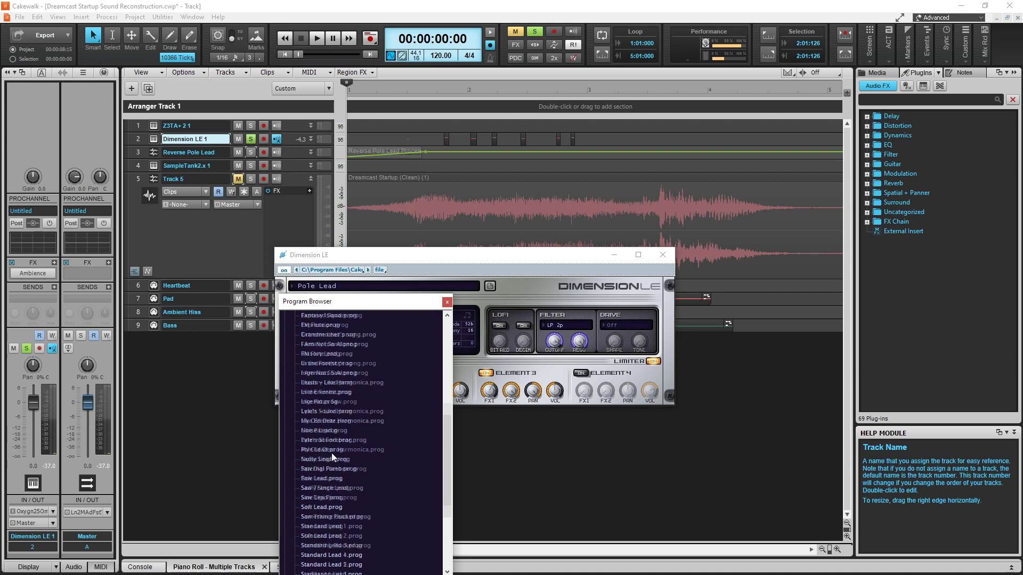
{"action": "scroll", "coordinate": [331, 452], "scroll_direction": "up", "scroll_amount": 4}
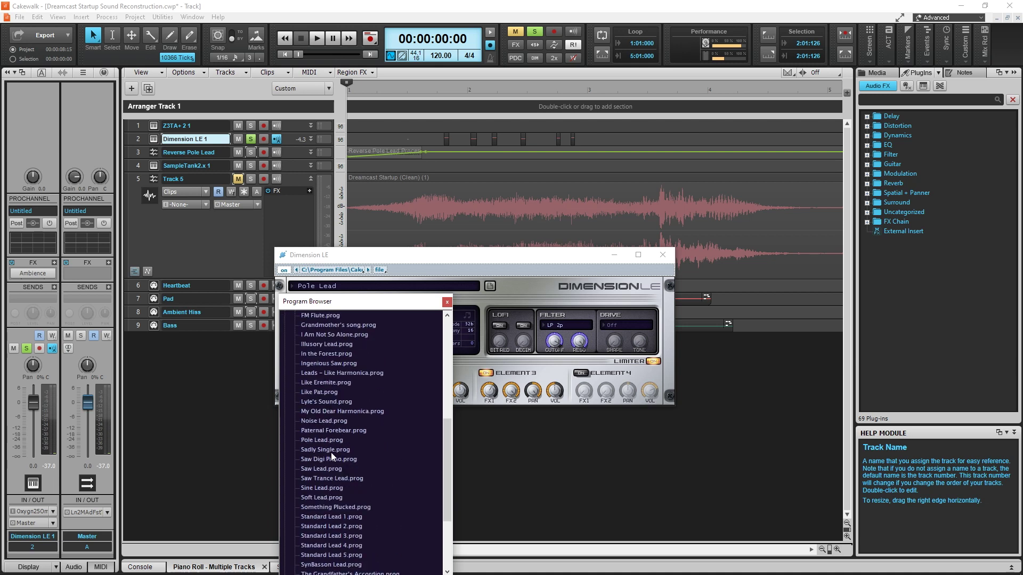
{"action": "scroll", "coordinate": [331, 452], "scroll_direction": "up", "scroll_amount": 1}
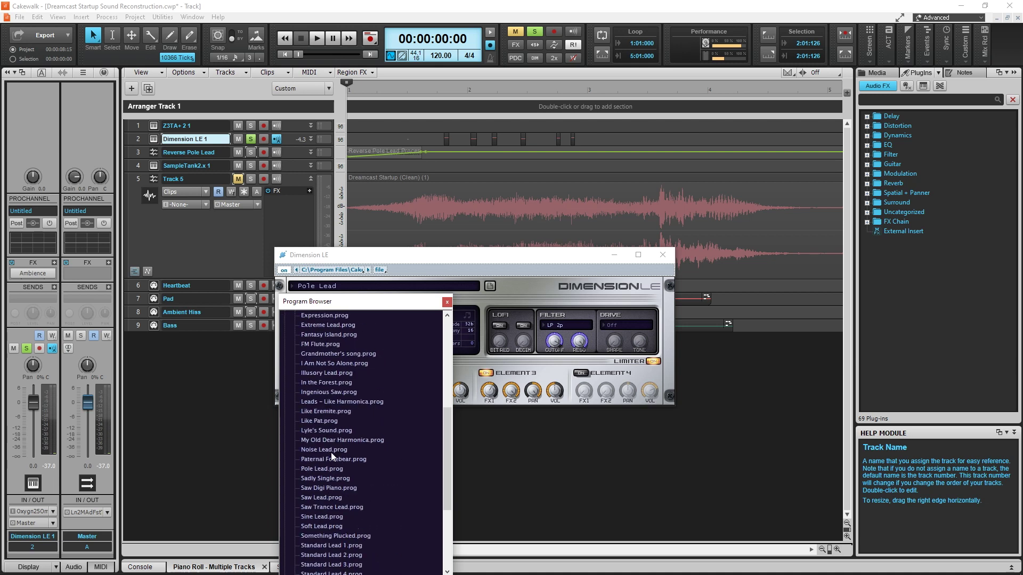
{"action": "double_click", "coordinate": [325, 469]}
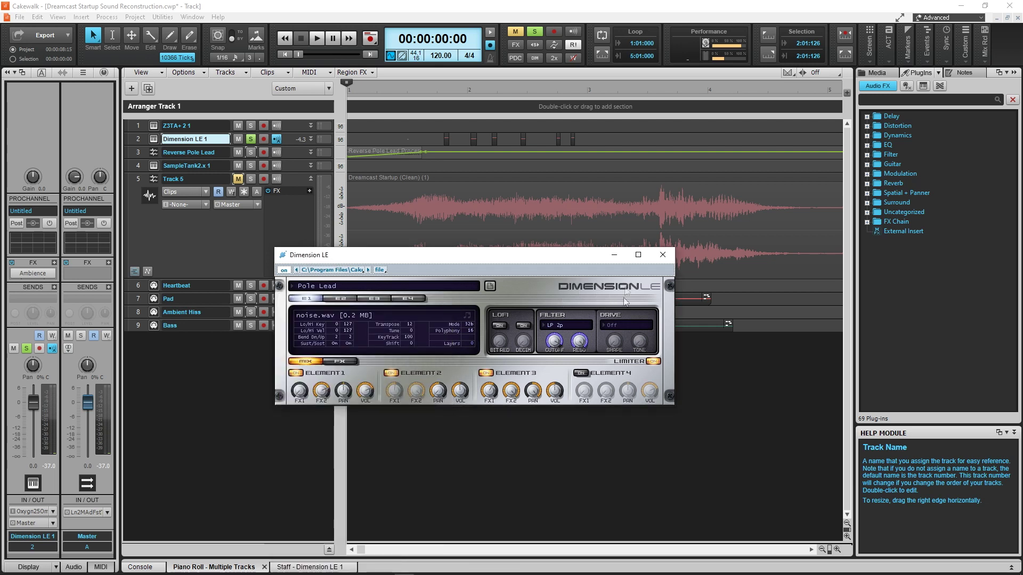
Check the Ambience reverb settings on the Dimension LE and SampleTank tracks and close the plug-in window.
{"action": "left_click", "coordinate": [325, 287]}
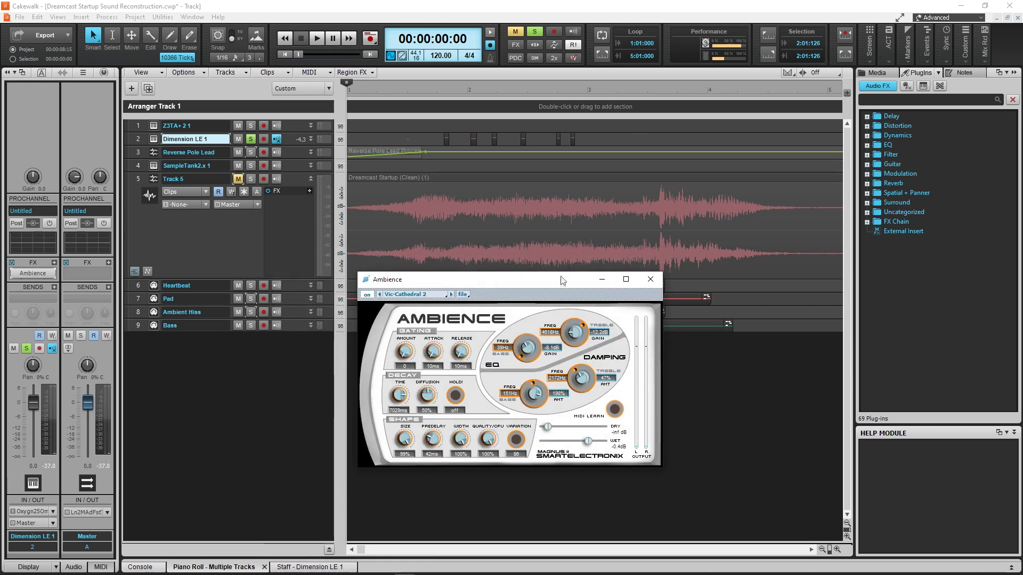
{"action": "left_click_drag", "start_coordinate": [561, 277], "coordinate": [581, 262]}
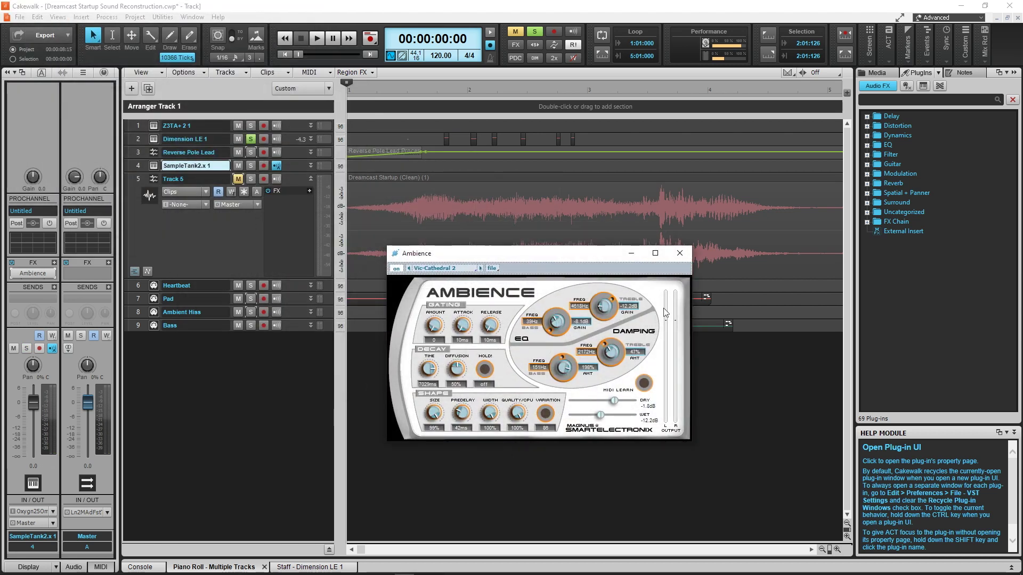
{"action": "left_click", "coordinate": [680, 254]}
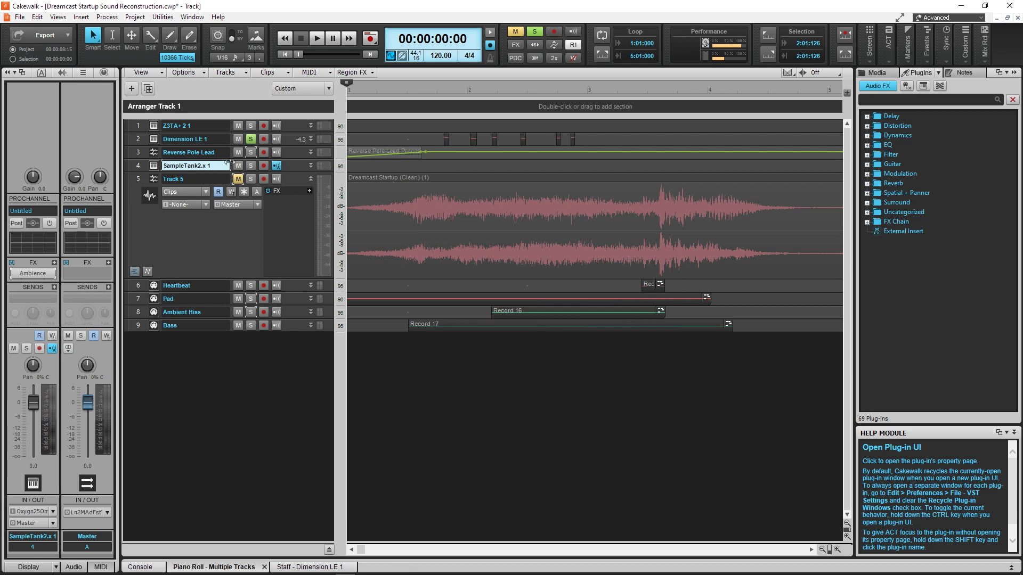
Solo the Reverse Pole Lead track as well and play it from the start.
{"action": "left_click", "coordinate": [251, 153]}
{"action": "key", "text": "space"}
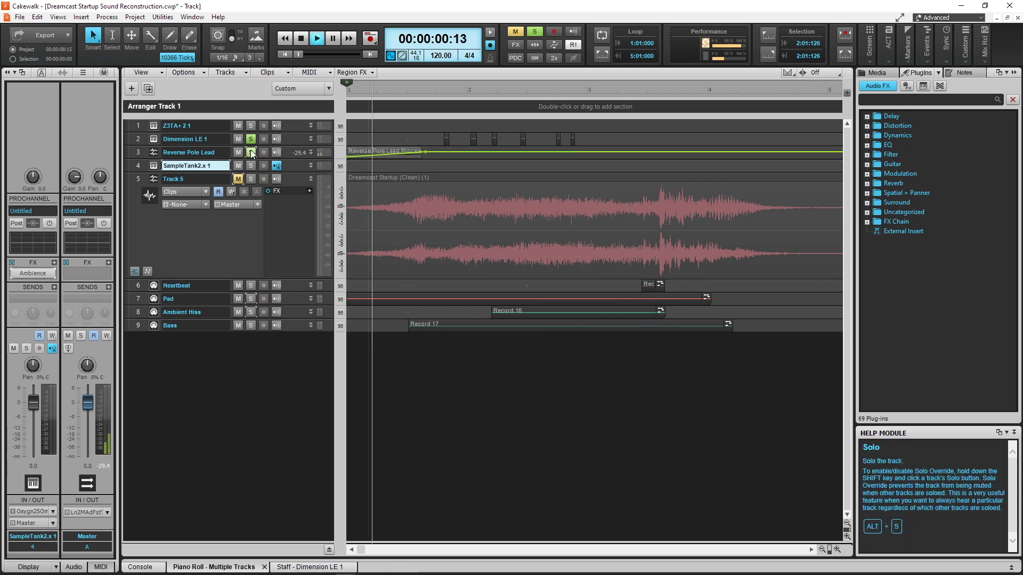
{"action": "key", "text": "space"}
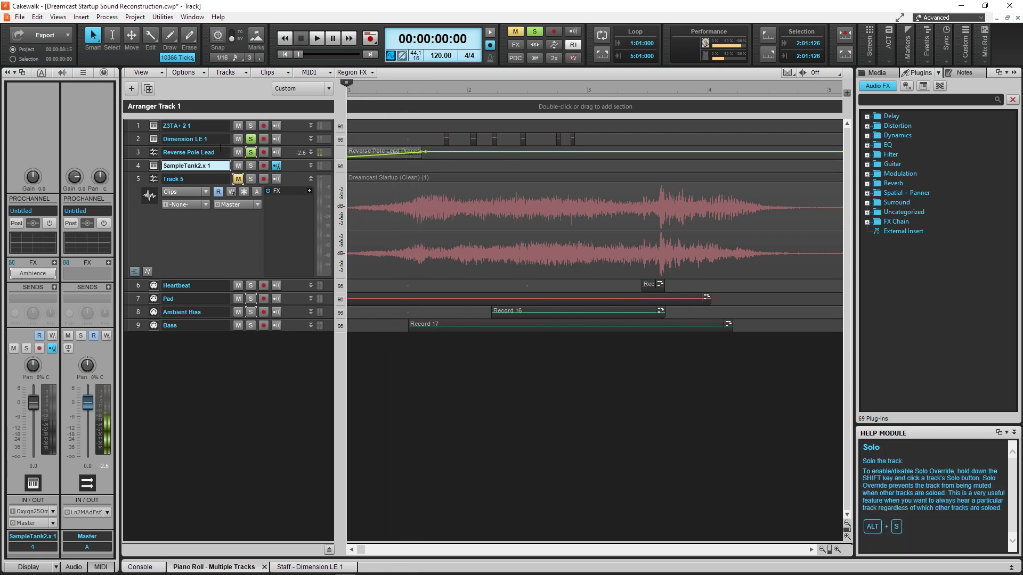
Check the Ambience reverb on the Reverse Pole Lead track and close its window.
{"action": "left_click", "coordinate": [220, 151]}
{"action": "double_click", "coordinate": [30, 273]}
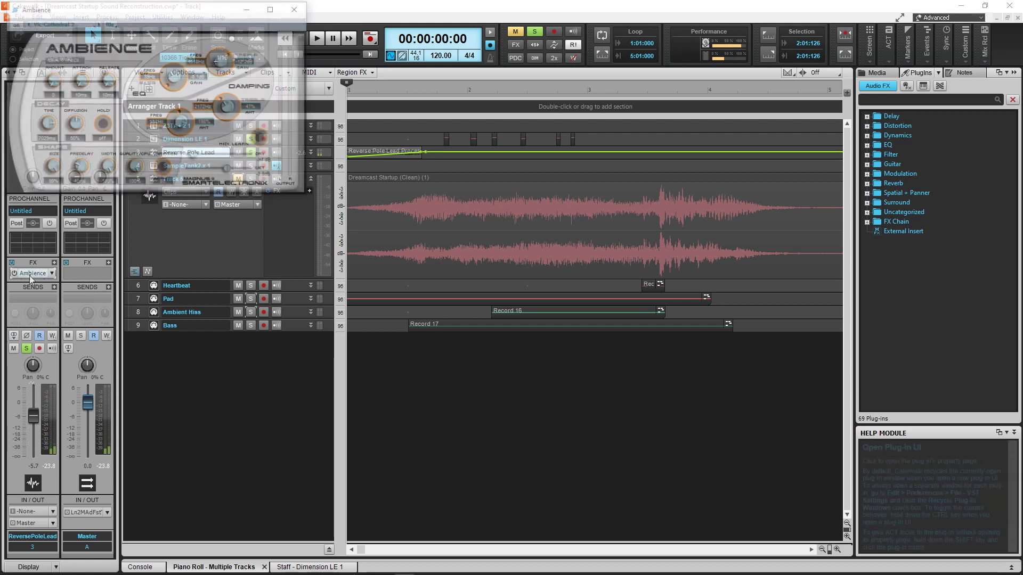
{"action": "left_click", "coordinate": [298, 6]}
Clear the track solos and play the full reconstruction from the start with Track 5 muted.
{"action": "left_click", "coordinate": [250, 153]}
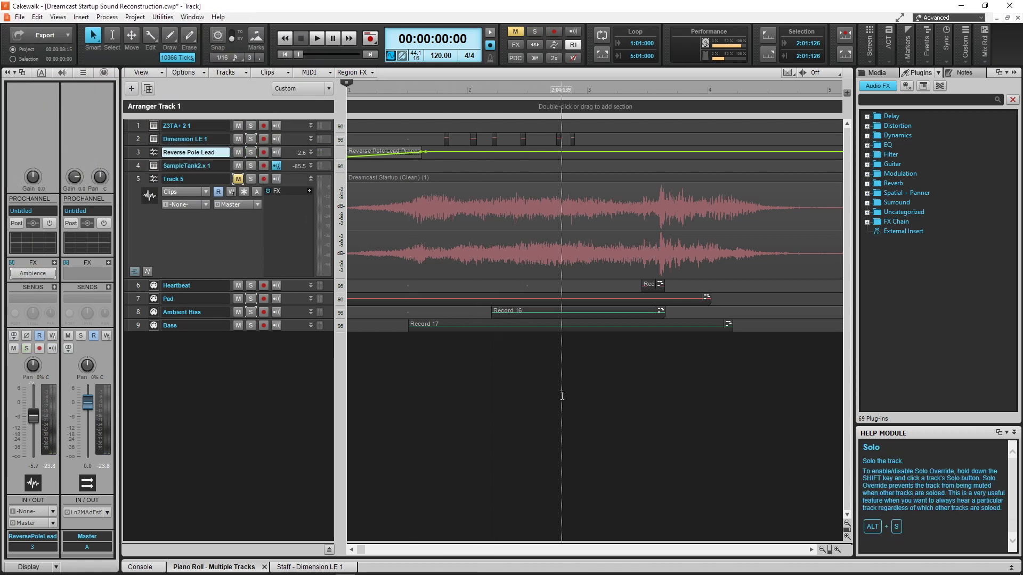
{"action": "key", "text": "space"}
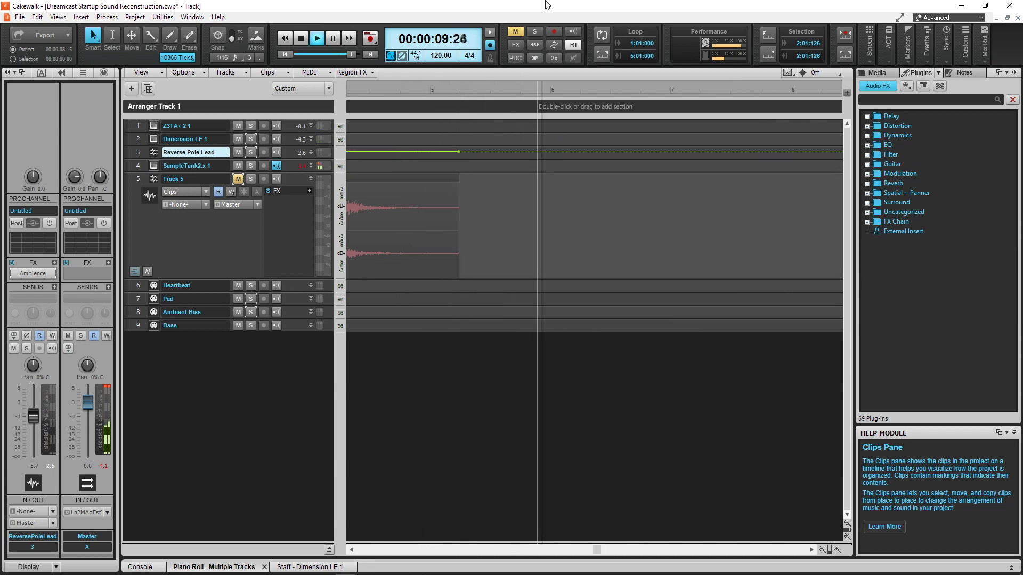
{"action": "key", "text": "space"}
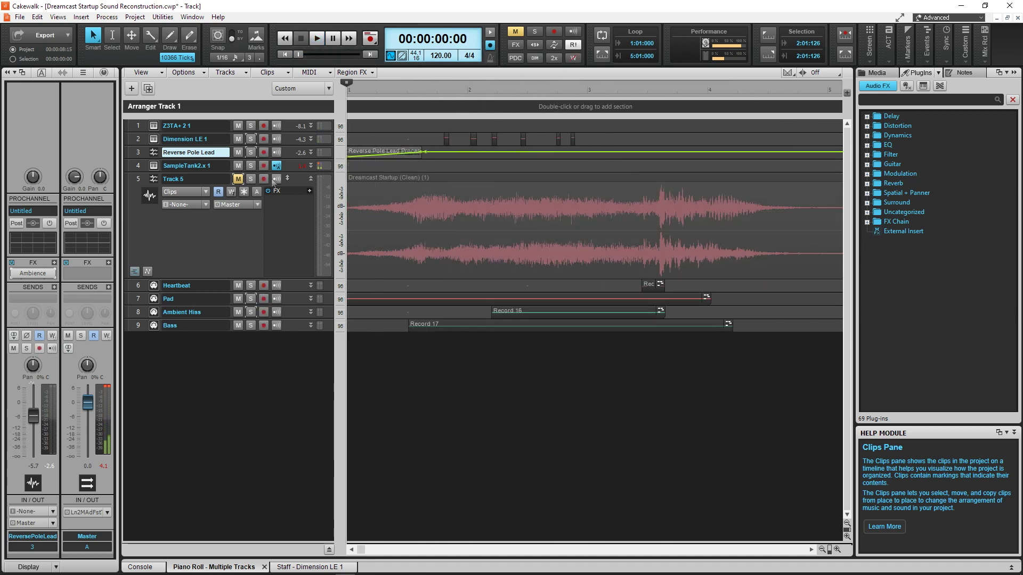
Unmute and solo Track 5 to play the original Dreamcast Startup (Clean) clip for comparison.
{"action": "left_click", "coordinate": [239, 180]}
{"action": "left_click", "coordinate": [251, 179]}
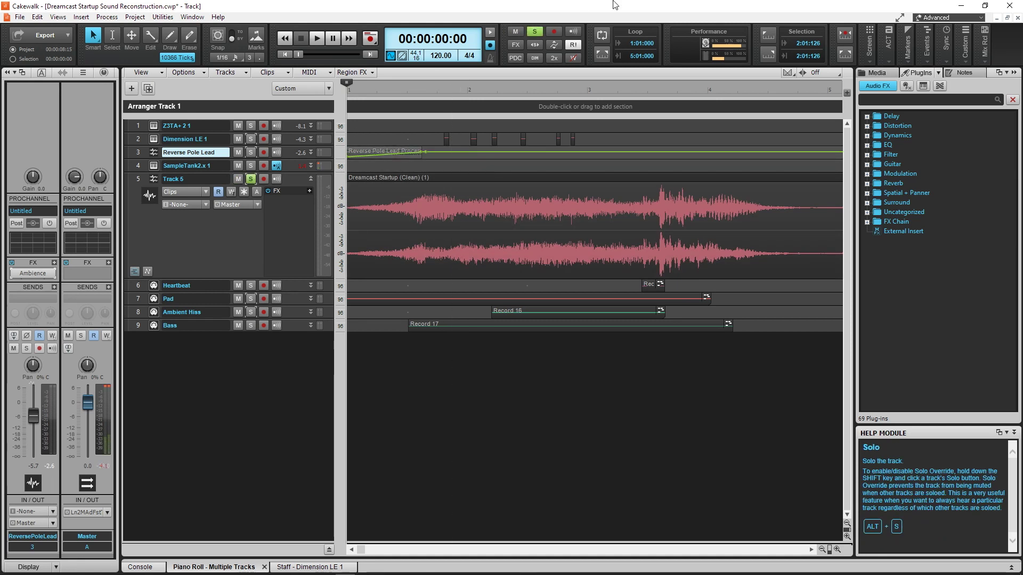
{"action": "key", "text": "space"}
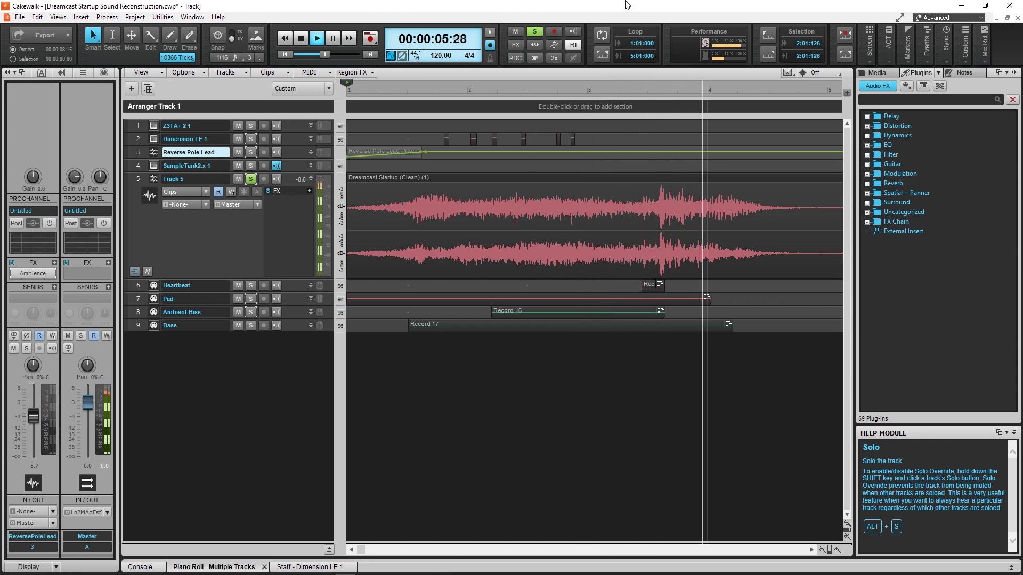
{"action": "key", "text": "space"}
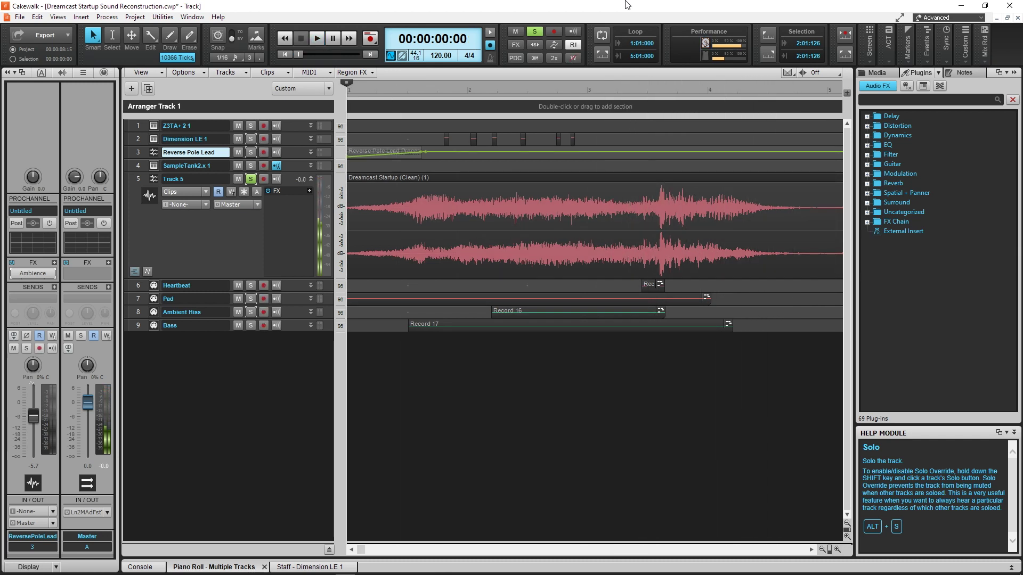
Mute and unsolo Track 5, replay the full reconstruction, and play the soloed Reverse Pole Lead track.
{"action": "left_click", "coordinate": [237, 179]}
{"action": "left_click", "coordinate": [251, 179]}
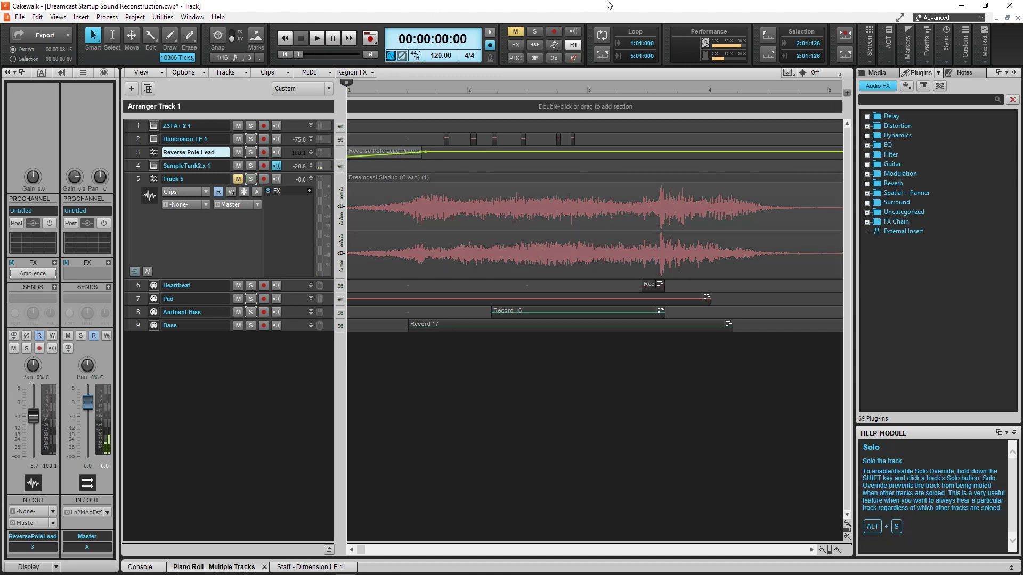
{"action": "key", "text": "space"}
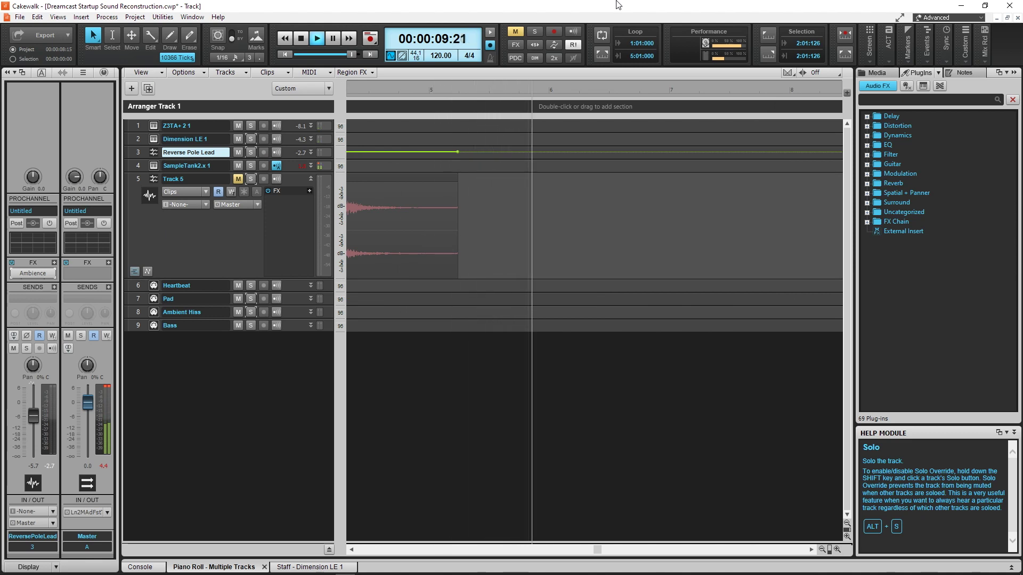
{"action": "key", "text": "space"}
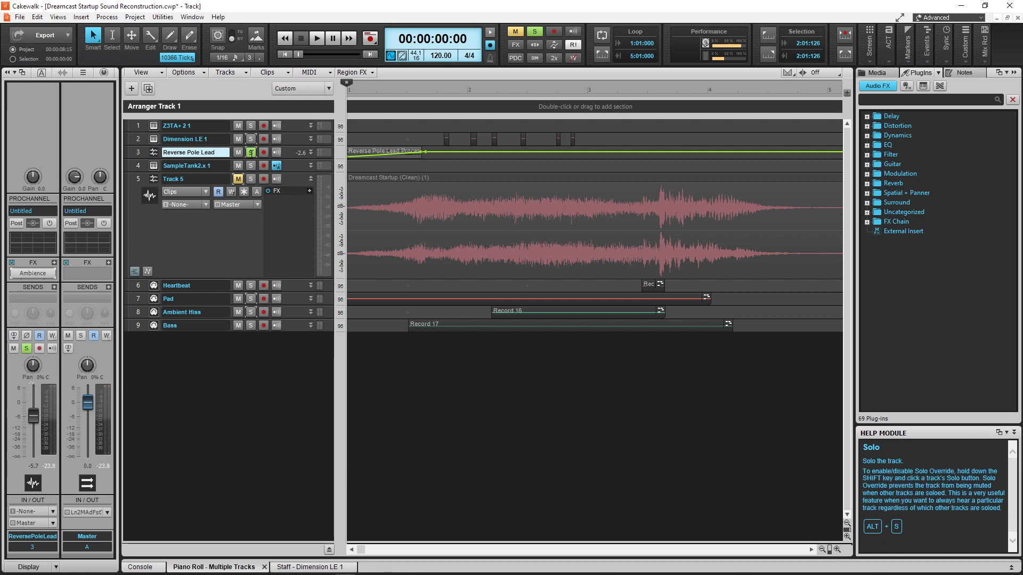
{"action": "key", "text": "space"}
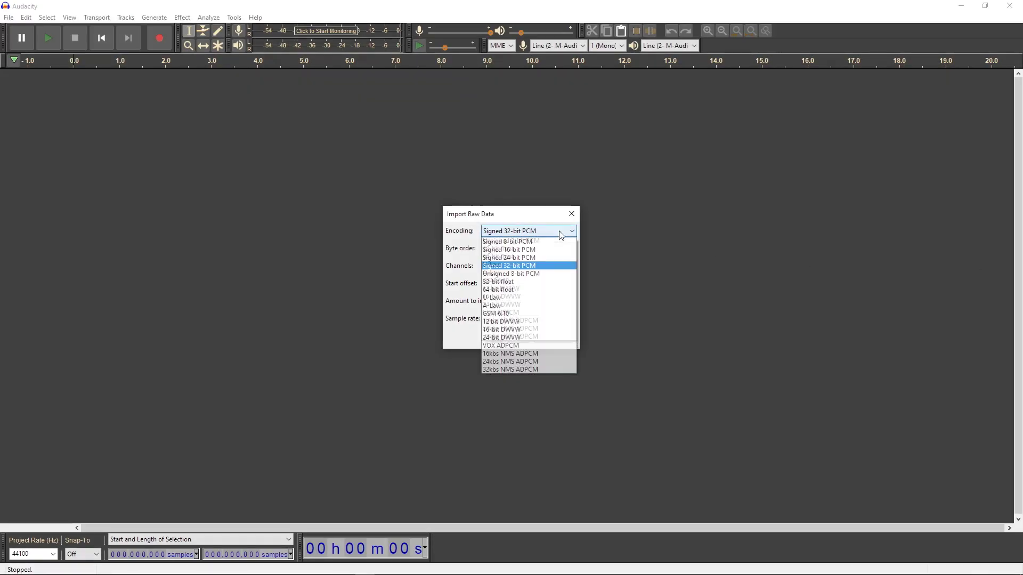
Switch to Audacity and set the raw data import encoding to VOX ADPCM.
{"action": "left_click", "coordinate": [506, 347]}
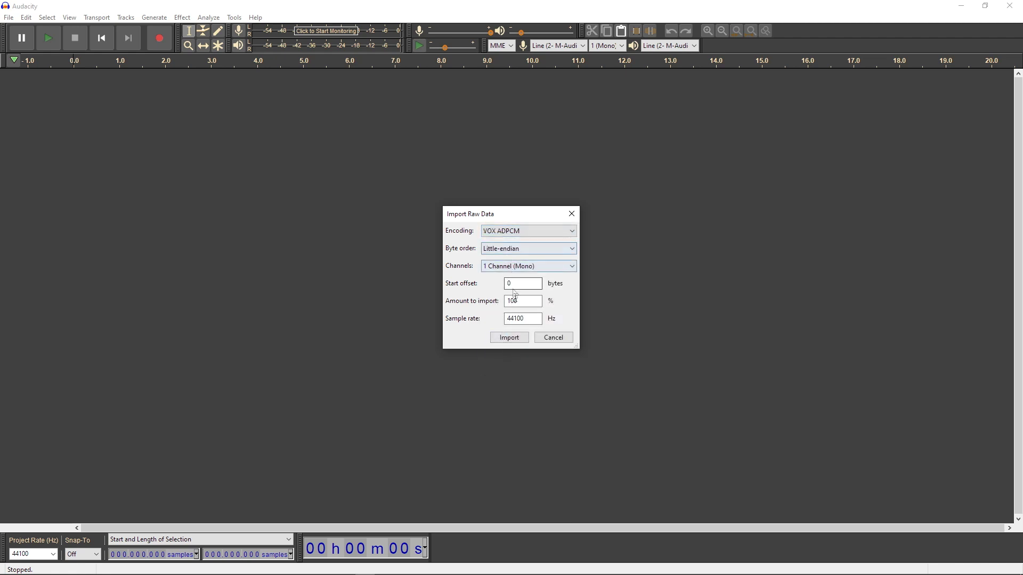